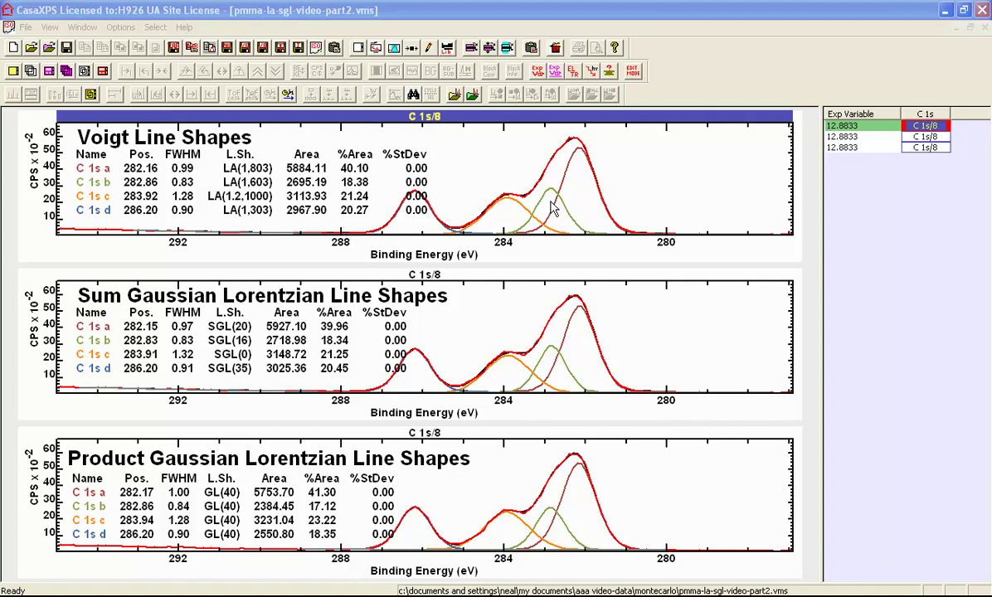
Review the component parameters and Monte Carlo option of the Voigt line shape C 1s model, and close the quantification parameters.
{"action": "left_click", "coordinate": [554, 207]}
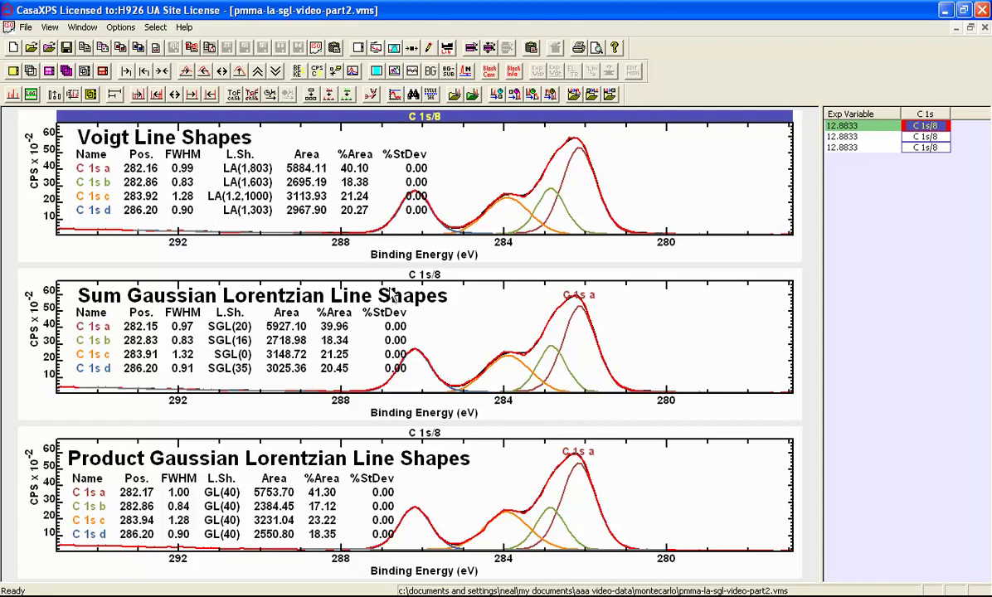
{"action": "left_click", "coordinate": [394, 47]}
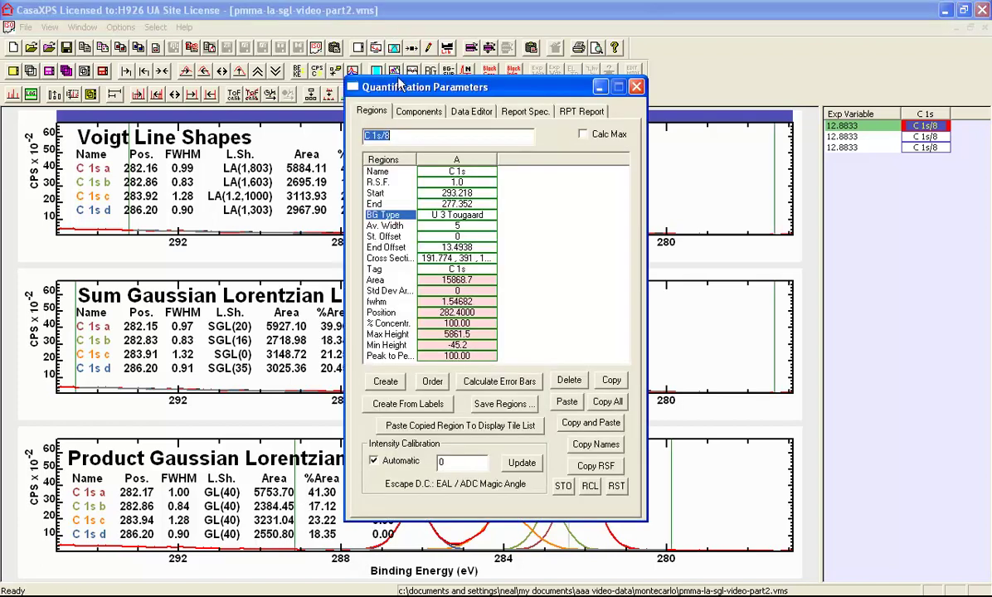
{"action": "left_click_drag", "start_coordinate": [398, 76], "coordinate": [702, 141]}
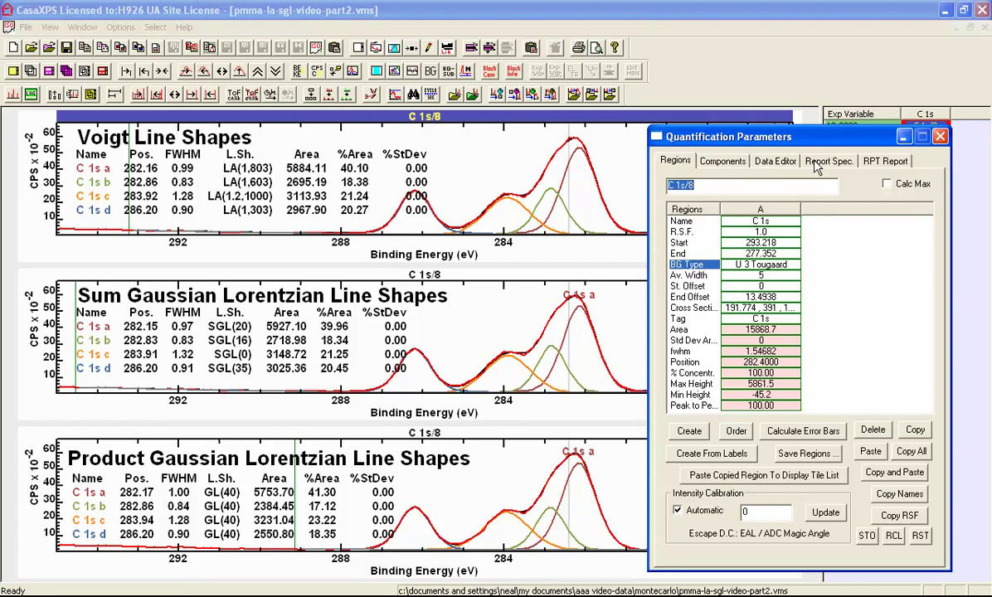
{"action": "left_click", "coordinate": [723, 161]}
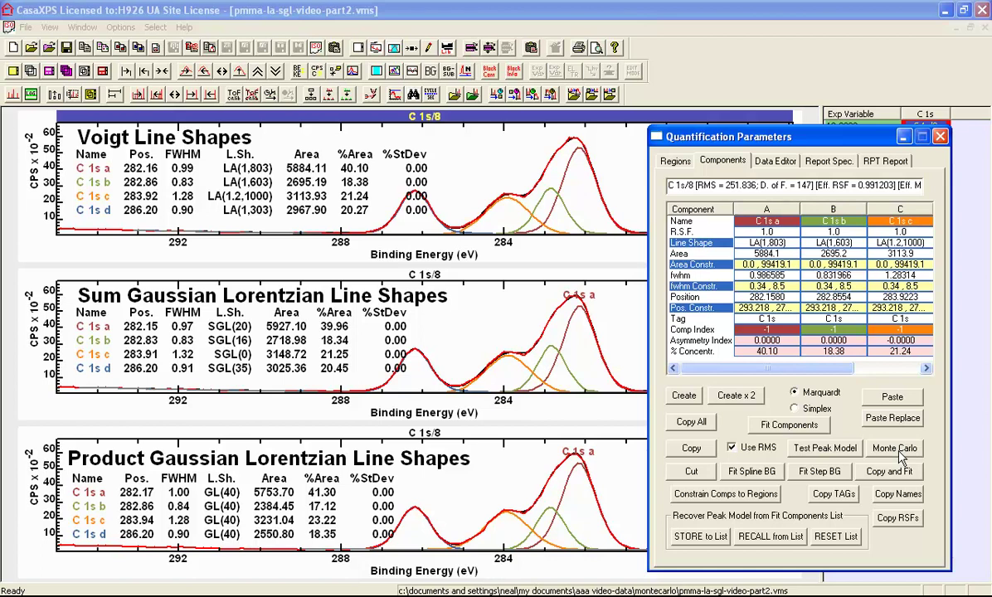
{"action": "left_click", "coordinate": [940, 136]}
Calculate component error bars for all three C 1s spectra by propagating only Comp Error Bars.
{"action": "left_click", "coordinate": [925, 113]}
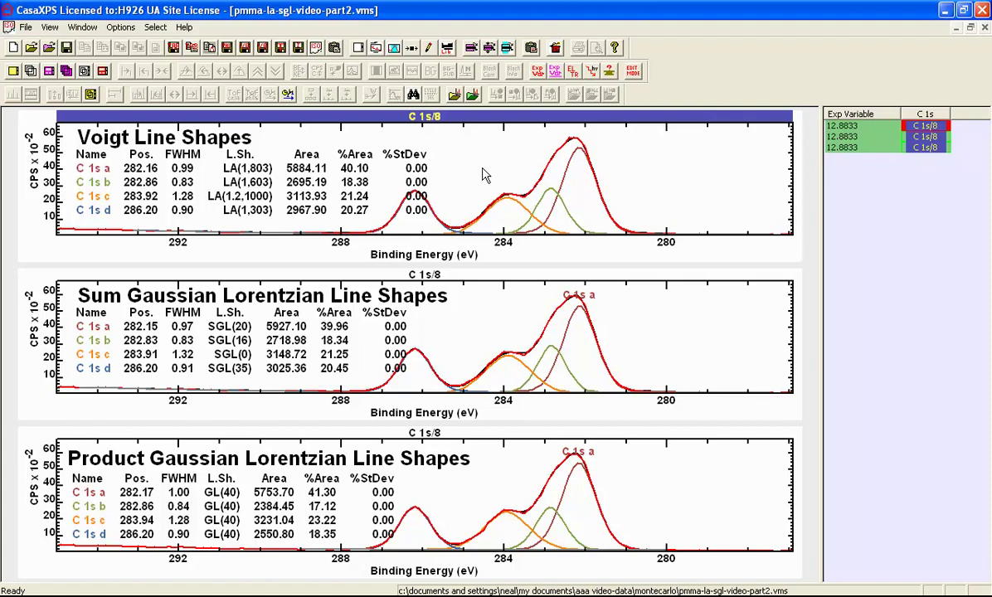
{"action": "key", "text": "ctrl+b"}
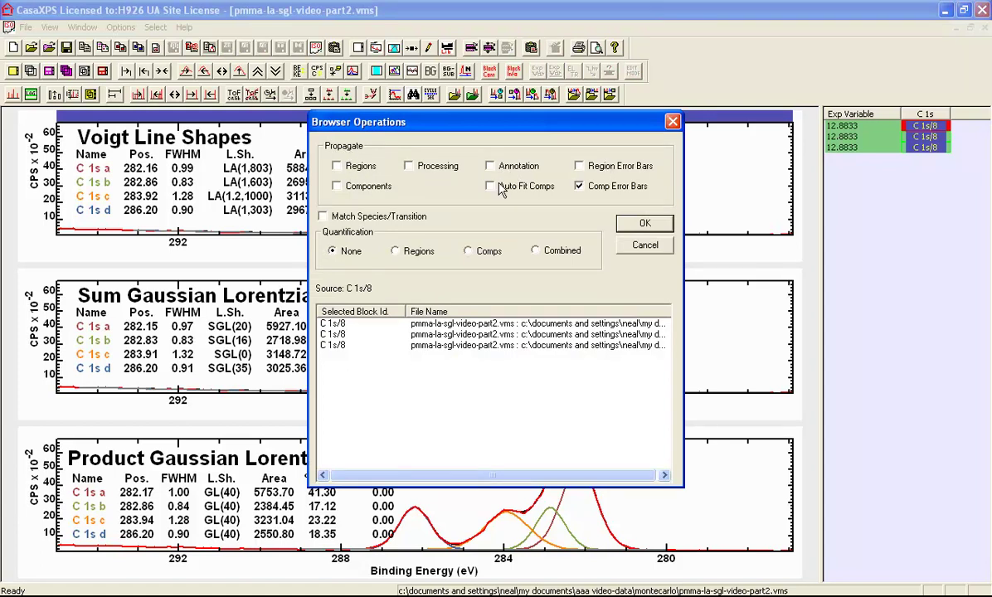
{"action": "left_click", "coordinate": [580, 187]}
{"action": "left_click_drag", "start_coordinate": [481, 124], "coordinate": [738, 224]}
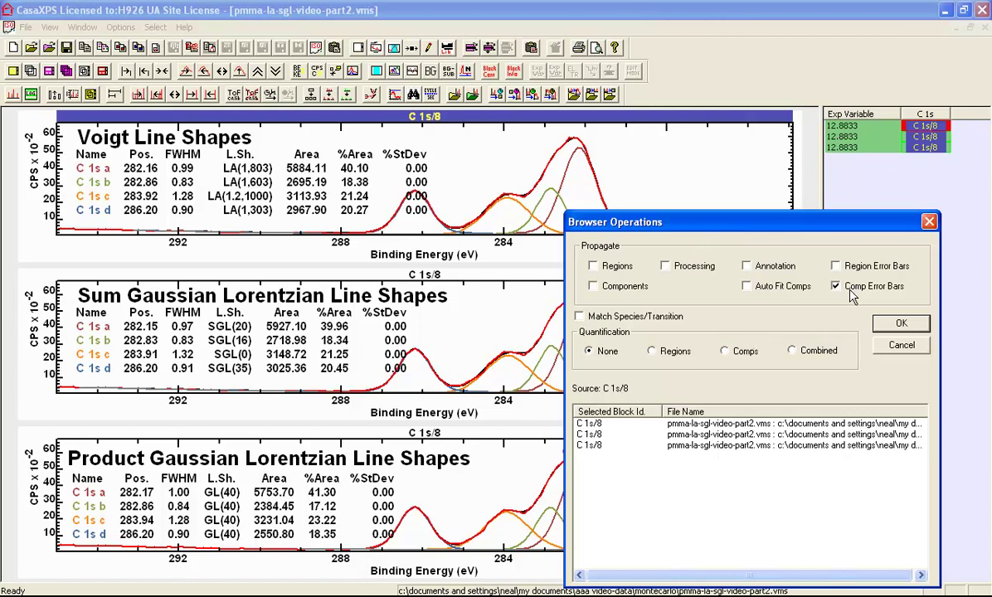
{"action": "left_click", "coordinate": [886, 325]}
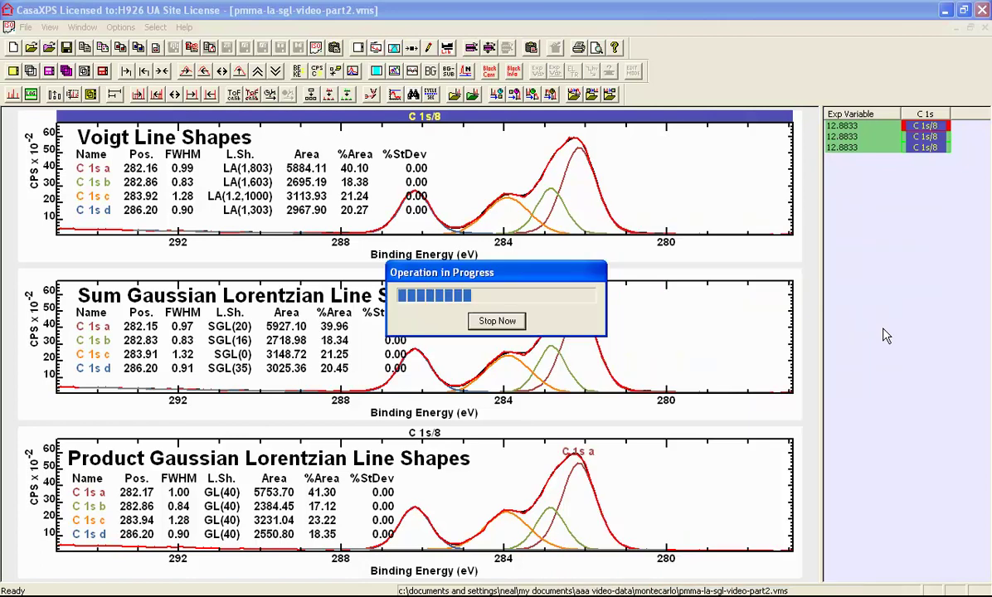
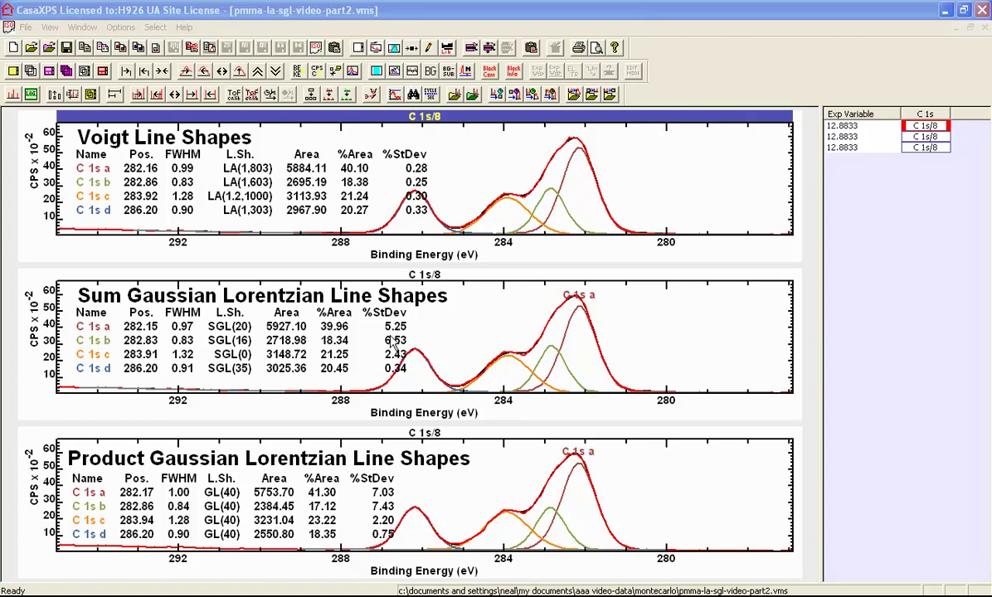
Select all C 1s spectra in pmma-x6.vms and return to pmma-la-sgl-video-part2.vms.
{"action": "left_click", "coordinate": [83, 27]}
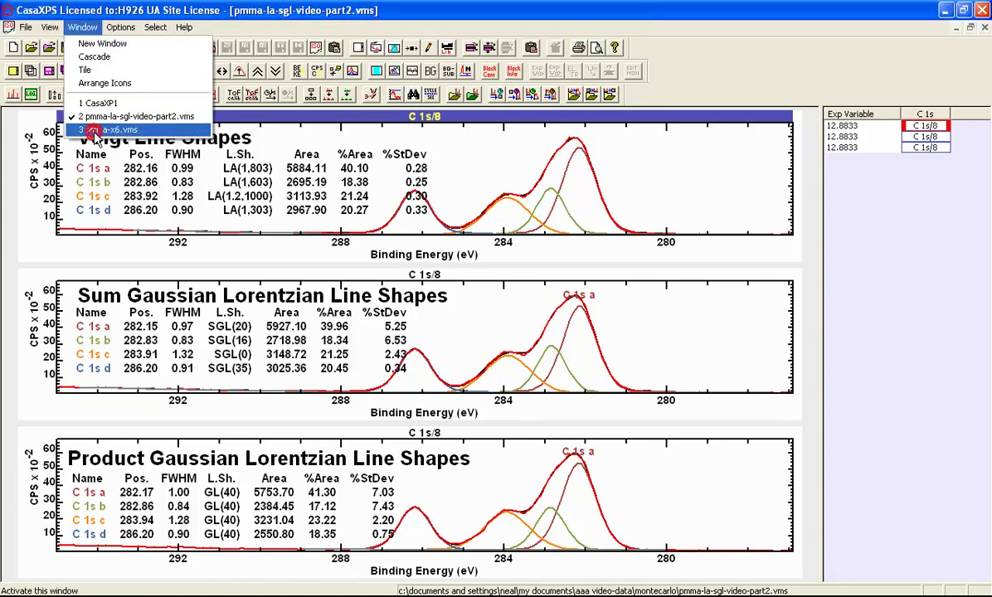
{"action": "left_click", "coordinate": [100, 127]}
{"action": "key", "text": "ctrl+a"}
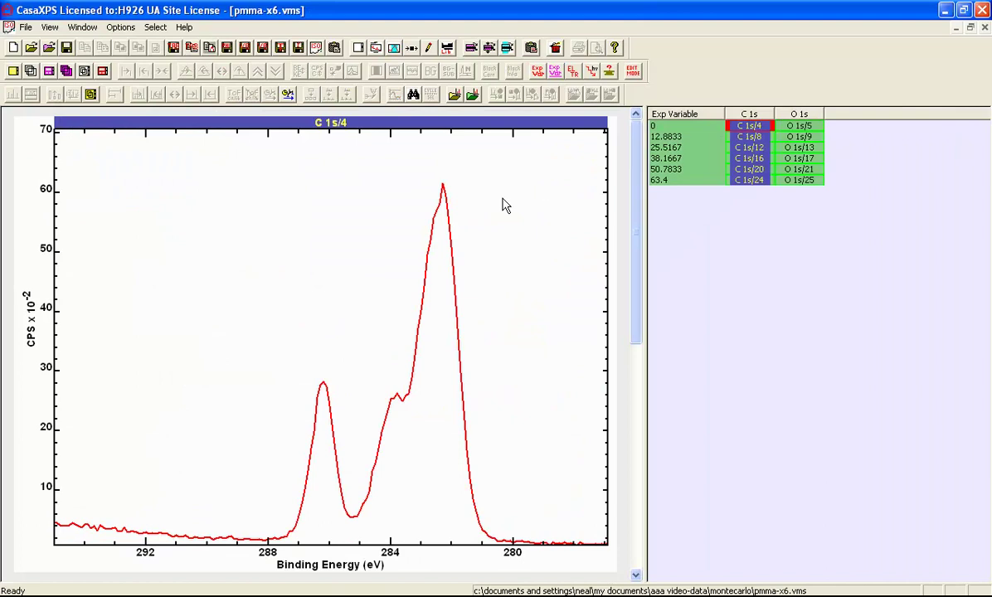
{"action": "left_click", "coordinate": [83, 27]}
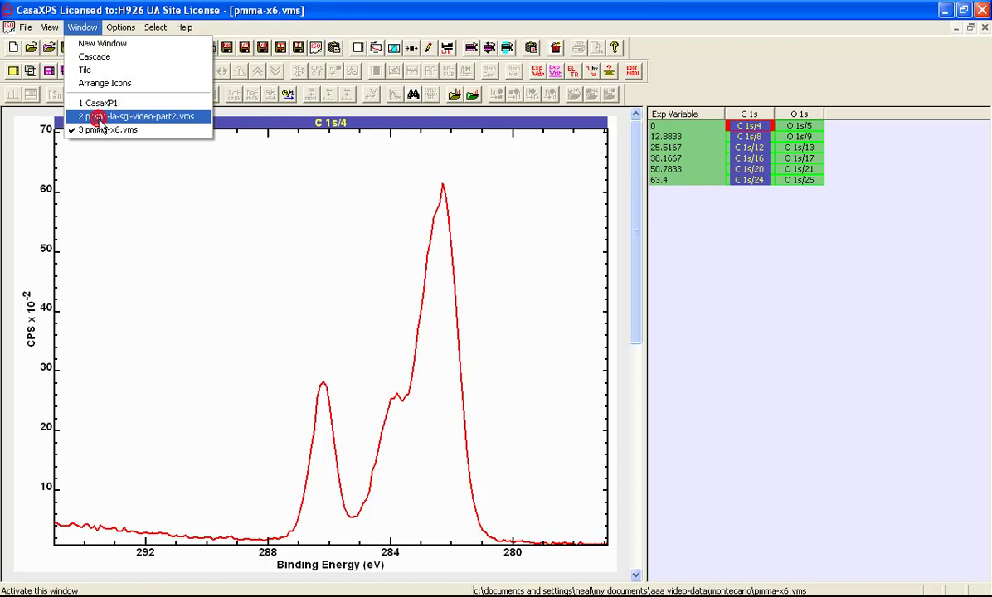
{"action": "left_click", "coordinate": [93, 117]}
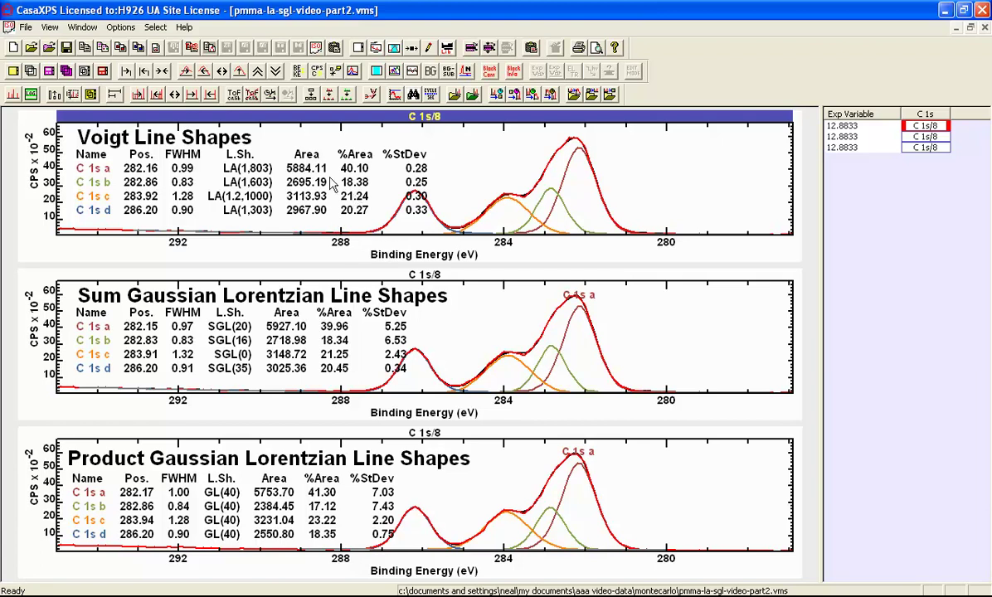
Activate the Sum Gaussian Lorentzian spectrum and cascade the file windows, keeping the pmma-x6.vms block list in view.
{"action": "left_click", "coordinate": [271, 295]}
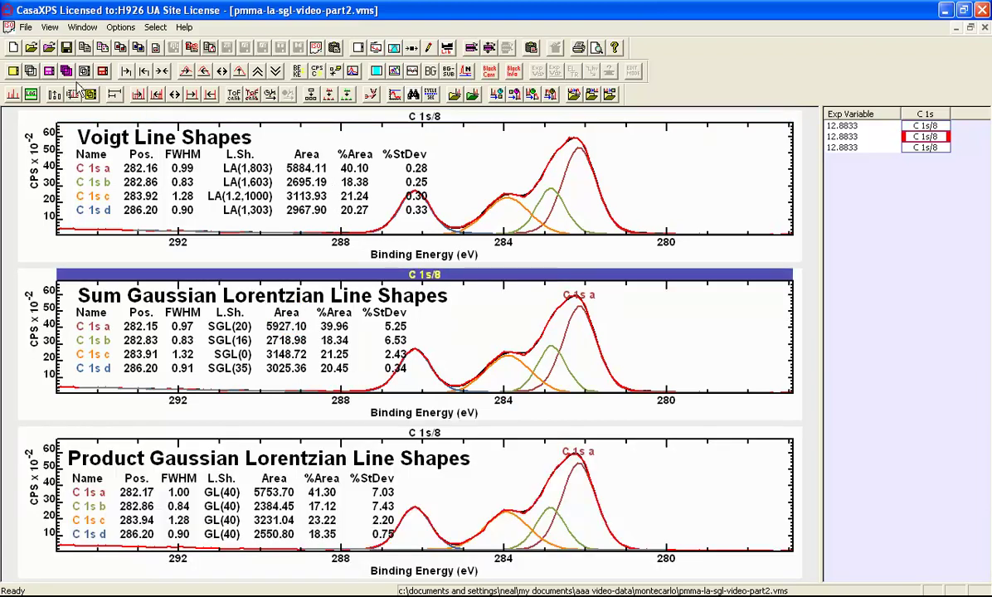
{"action": "left_click", "coordinate": [83, 27]}
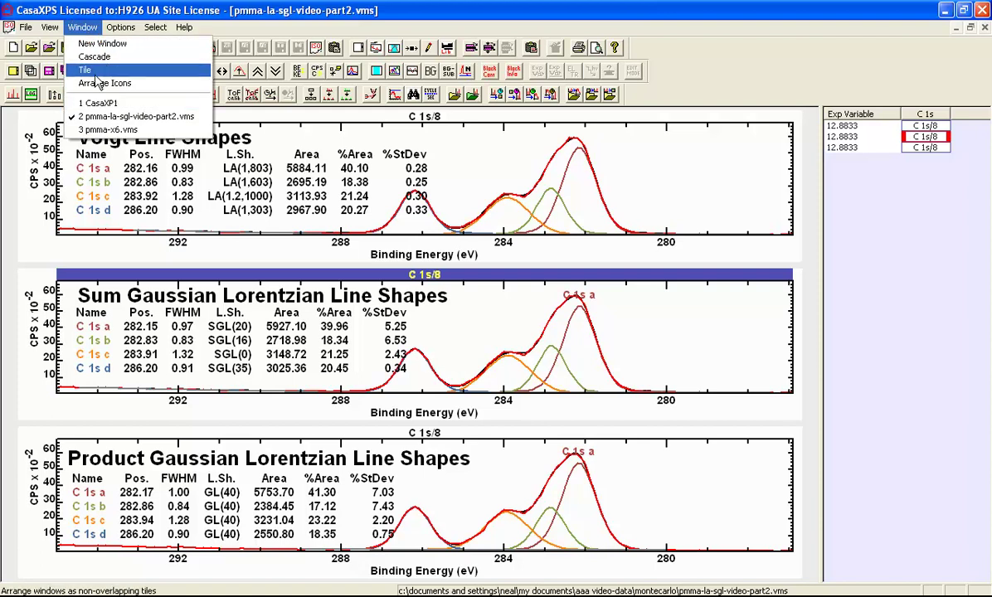
{"action": "left_click", "coordinate": [87, 56]}
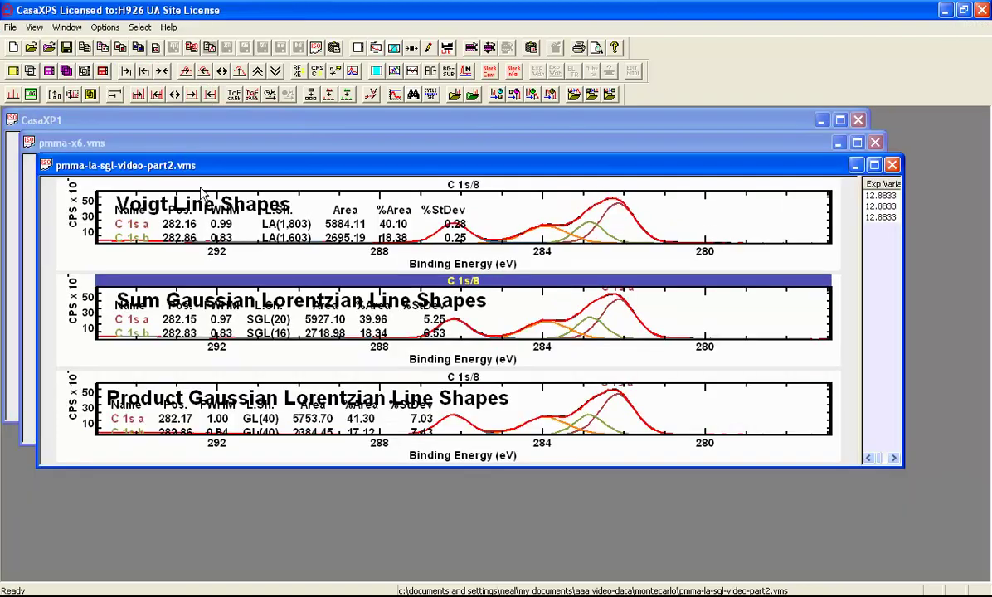
{"action": "left_click_drag", "start_coordinate": [187, 165], "coordinate": [234, 259]}
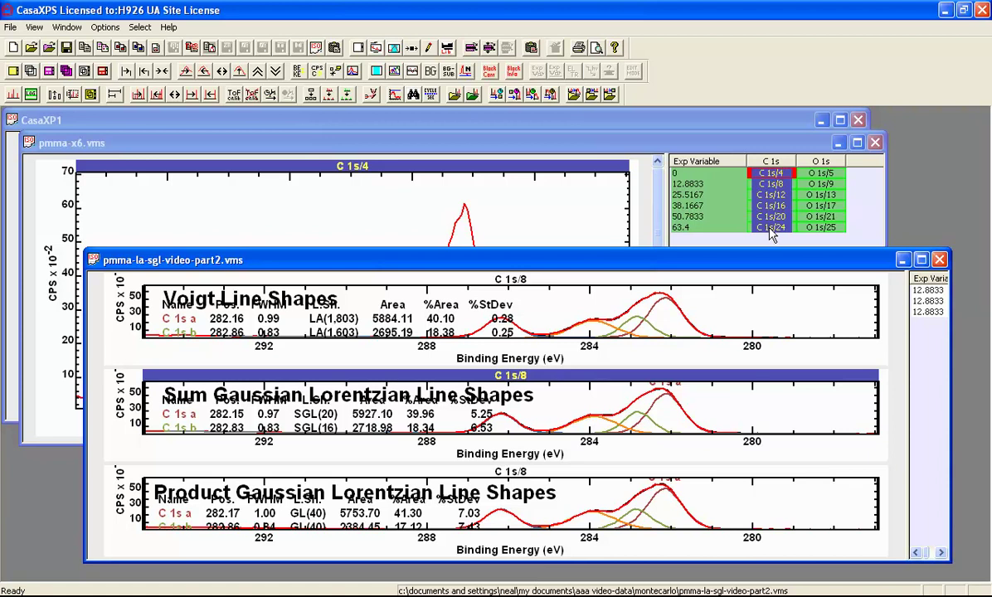
Propagate Regions and Components with Auto Fit Comps, without Comp Error Bars, from the Sum Gaussian Lorentzian spectrum to the selected pmma-x6.vms C 1s spectra.
{"action": "left_click", "coordinate": [357, 399]}
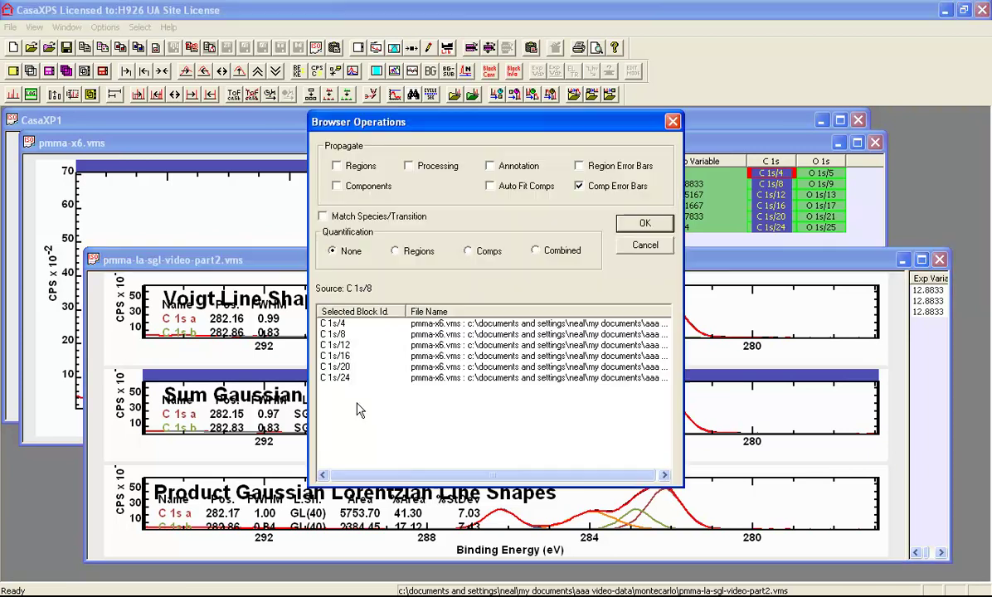
{"action": "left_click", "coordinate": [337, 167]}
{"action": "left_click", "coordinate": [579, 186]}
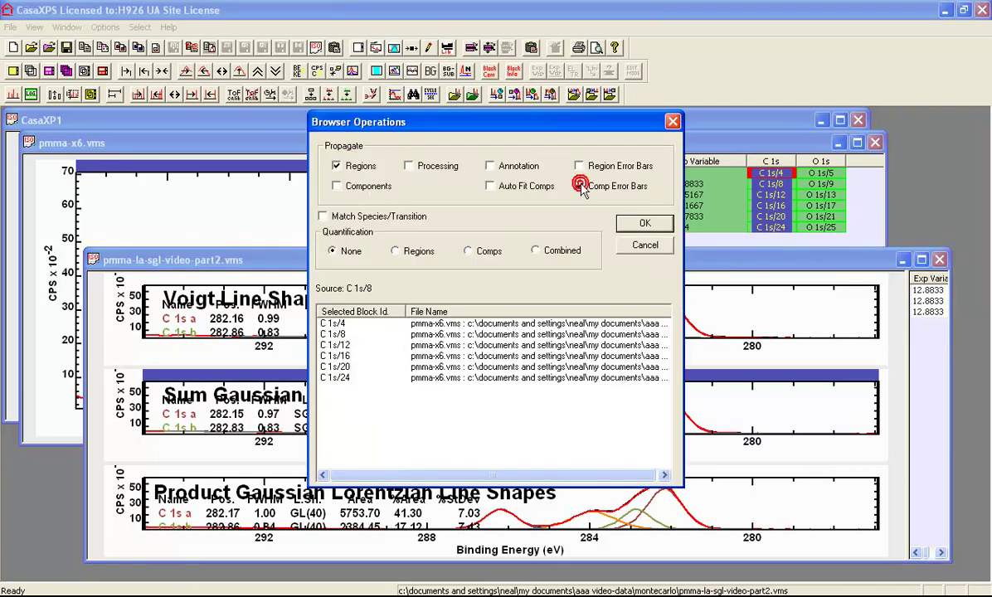
{"action": "left_click", "coordinate": [337, 186]}
{"action": "left_click", "coordinate": [491, 187]}
{"action": "left_click", "coordinate": [646, 225]}
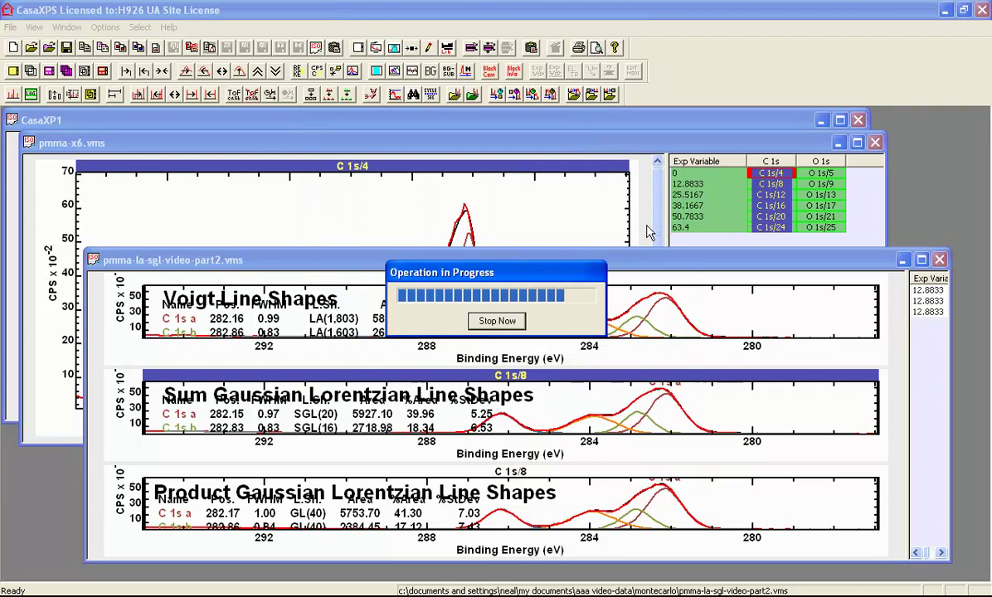
Overlay all six fitted C 1s spectra of pmma-x6.vms in one display tile.
{"action": "left_click", "coordinate": [498, 133]}
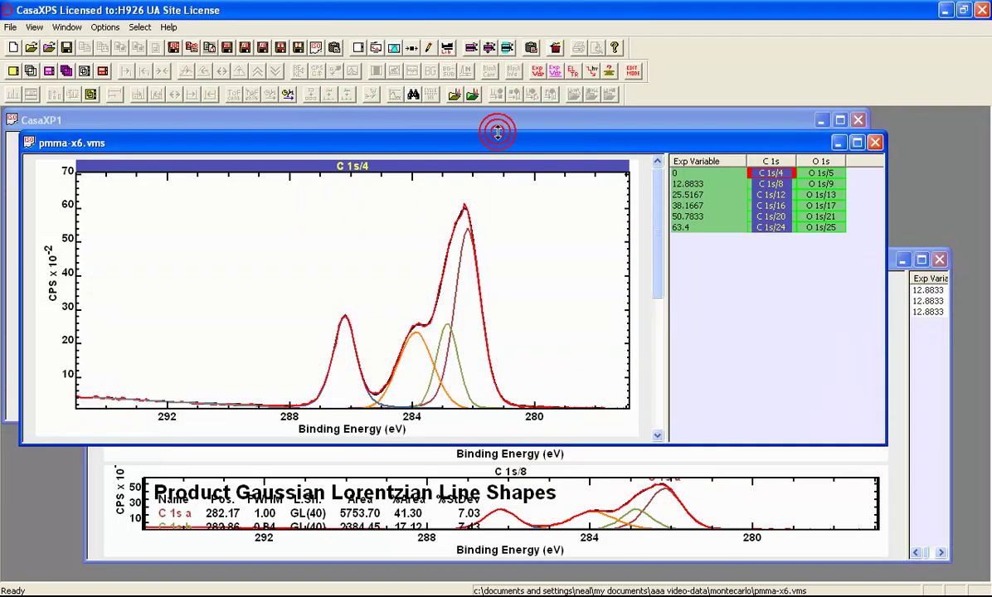
{"action": "left_click", "coordinate": [757, 160]}
{"action": "left_click", "coordinate": [757, 160]}
{"action": "left_click", "coordinate": [30, 71]}
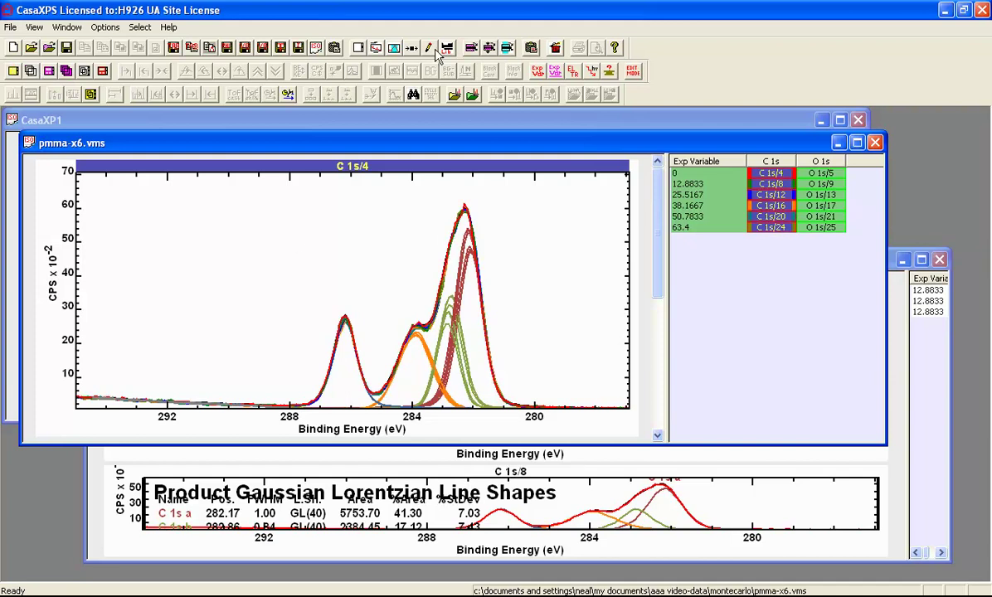
Examine the SGL component parameters fitted to C 1s/4 alongside the overlaid spectra, and close the quantification parameters.
{"action": "left_click", "coordinate": [373, 47]}
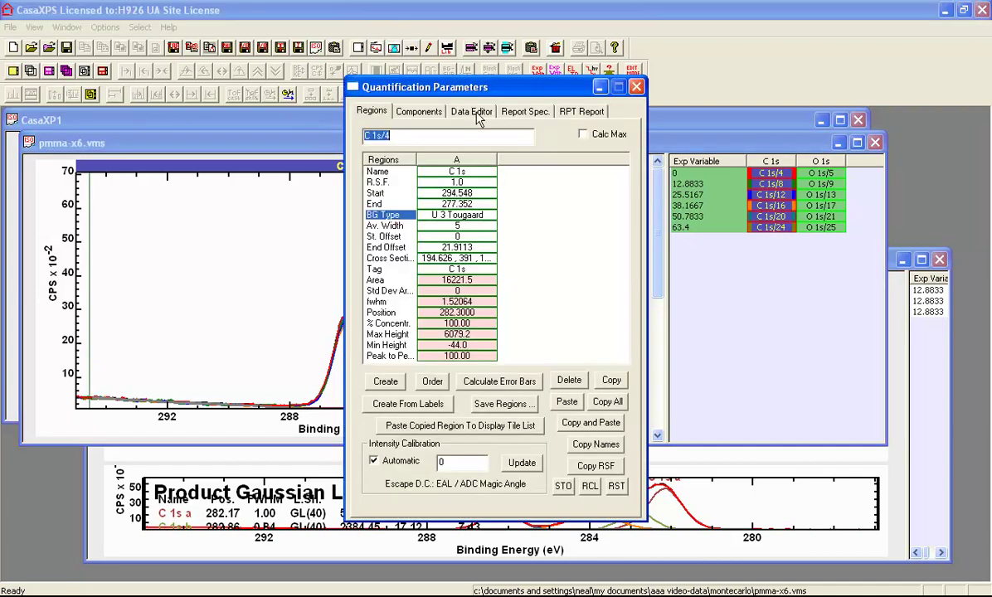
{"action": "left_click", "coordinate": [419, 111]}
{"action": "left_click_drag", "start_coordinate": [414, 88], "coordinate": [719, 158]}
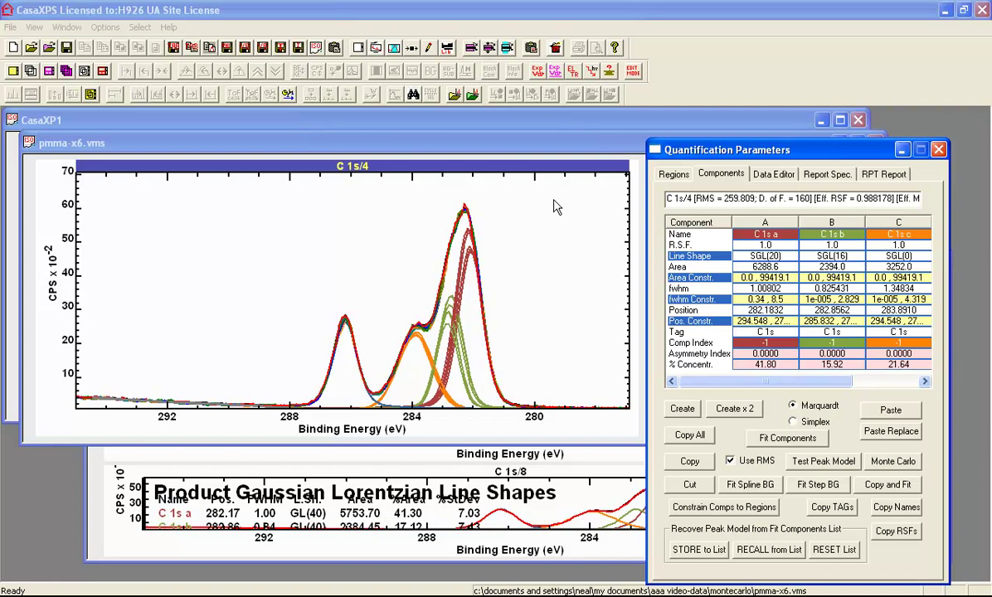
{"action": "left_click", "coordinate": [867, 136]}
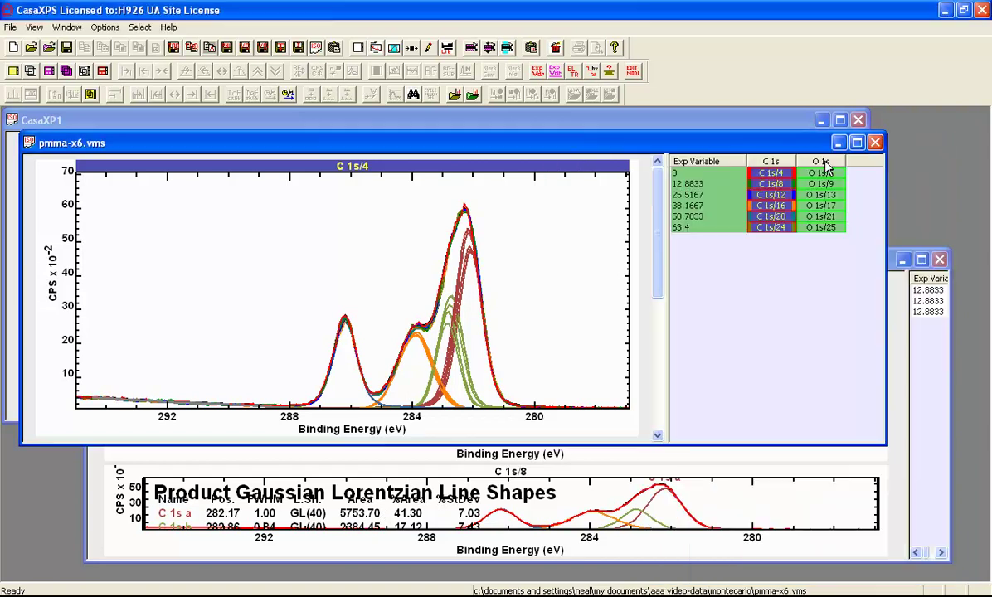
Propagate the Product Gaussian Lorentzian model's regions and components with auto-fit to the six C 1s spectra in pmma-x6.vms.
{"action": "left_click", "coordinate": [361, 502]}
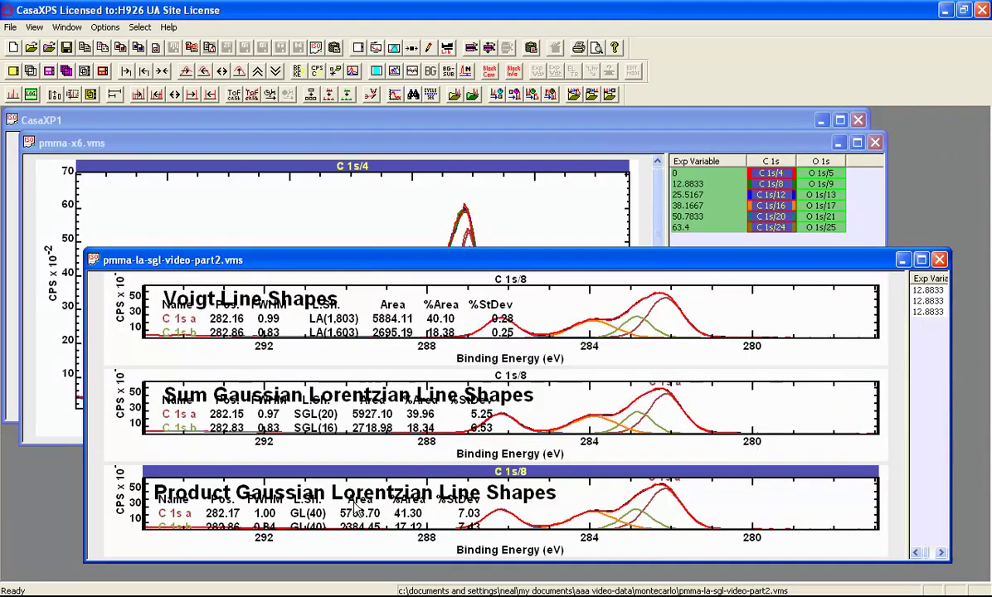
{"action": "left_click", "coordinate": [349, 506]}
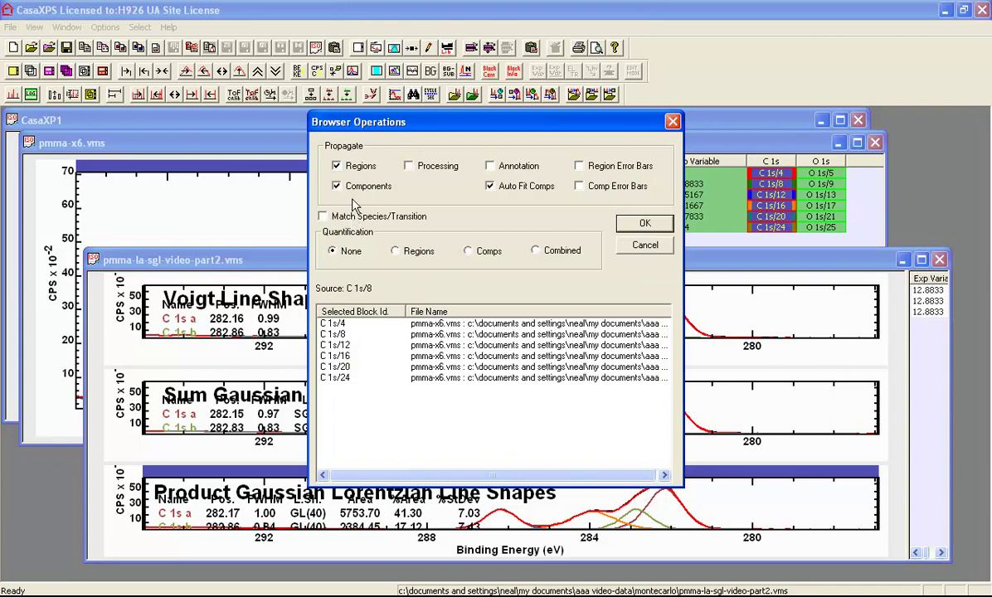
{"action": "left_click", "coordinate": [643, 221]}
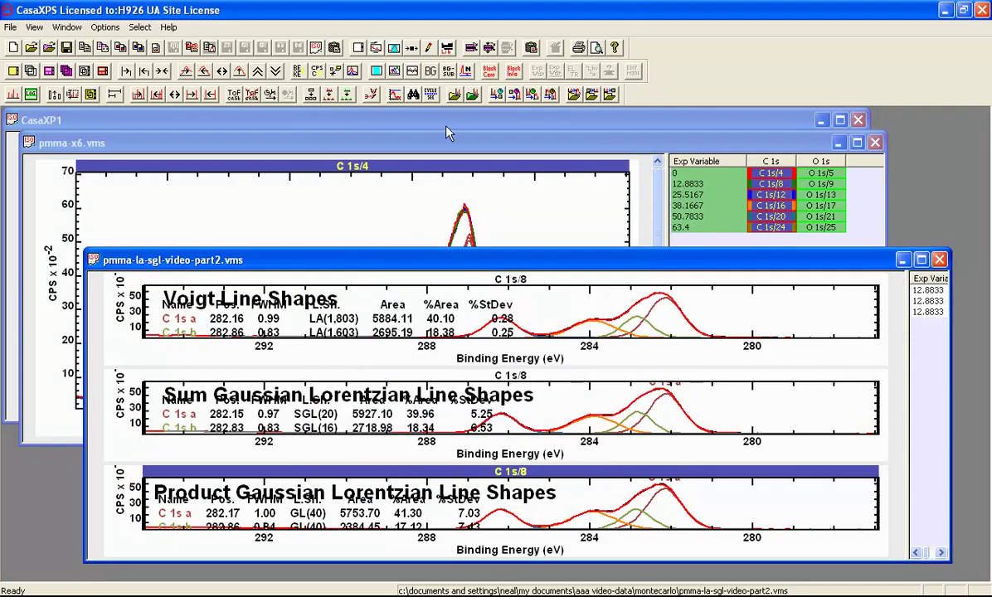
Check the line shapes and component parameters of the refitted C 1s/4 spectrum in pmma-x6.vms, and close the quantification parameters.
{"action": "left_click", "coordinate": [445, 143]}
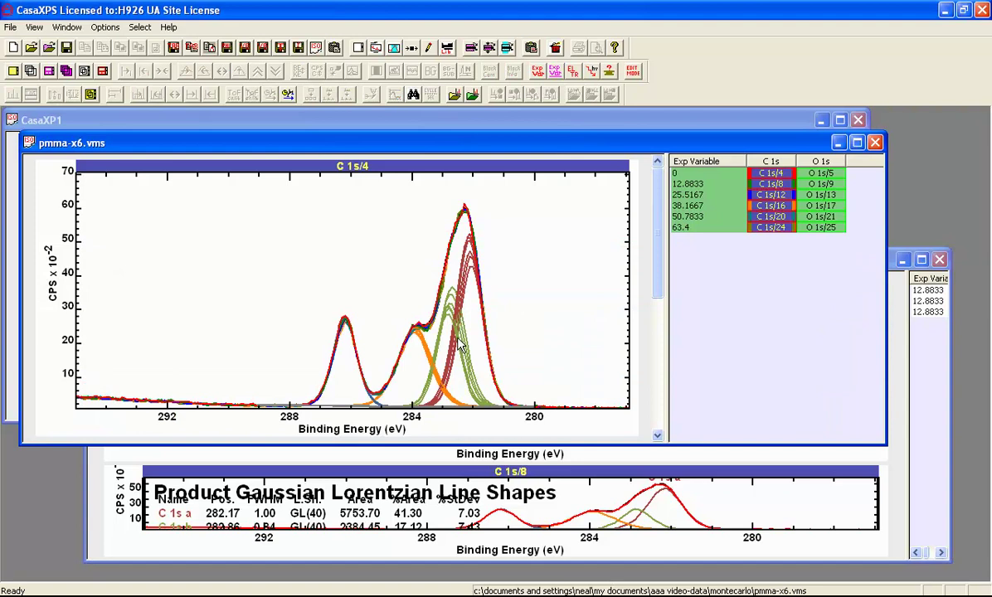
{"action": "left_click", "coordinate": [376, 47]}
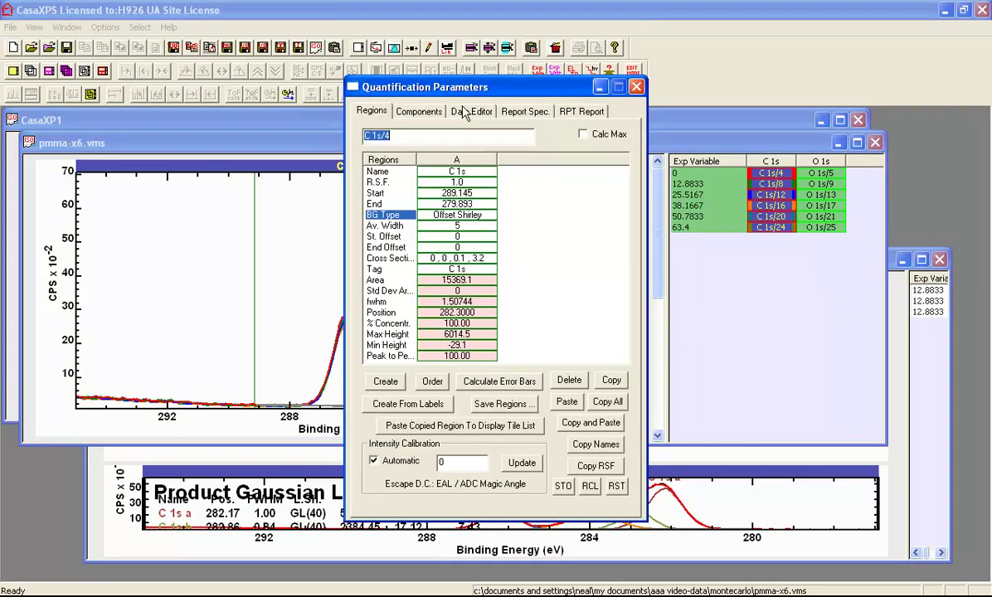
{"action": "left_click", "coordinate": [419, 111]}
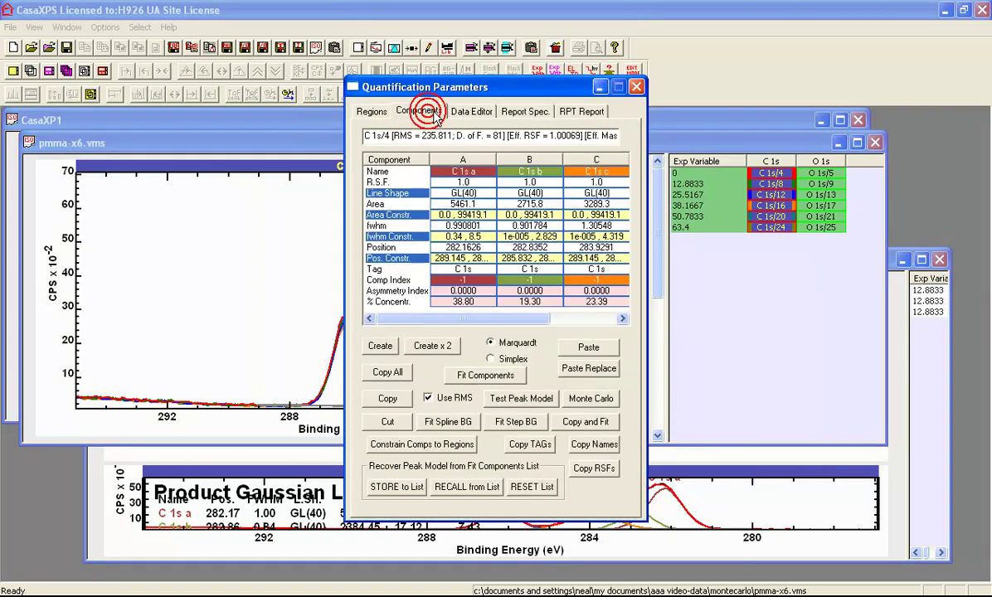
{"action": "left_click", "coordinate": [462, 197]}
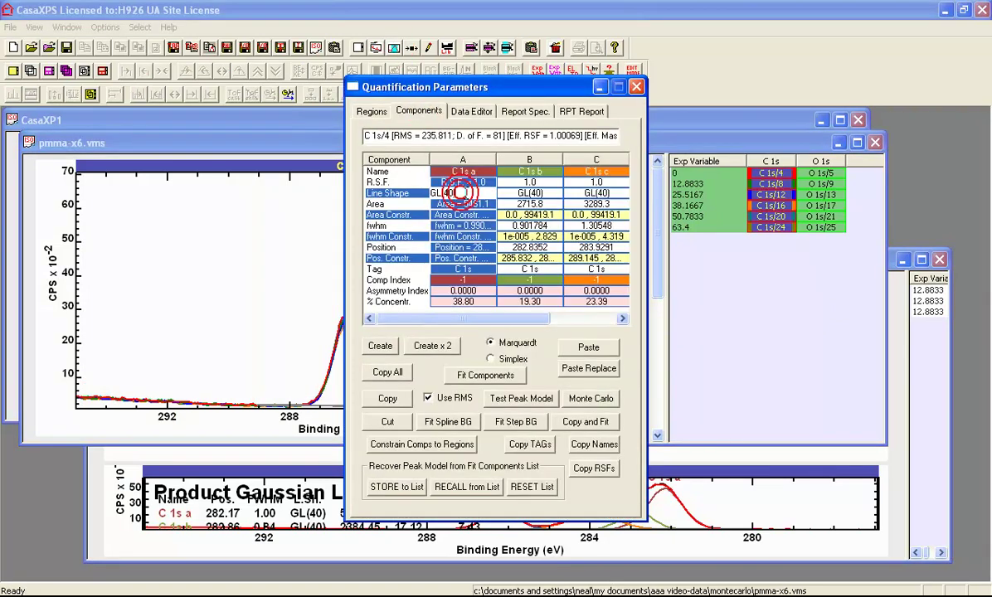
{"action": "left_click", "coordinate": [633, 87]}
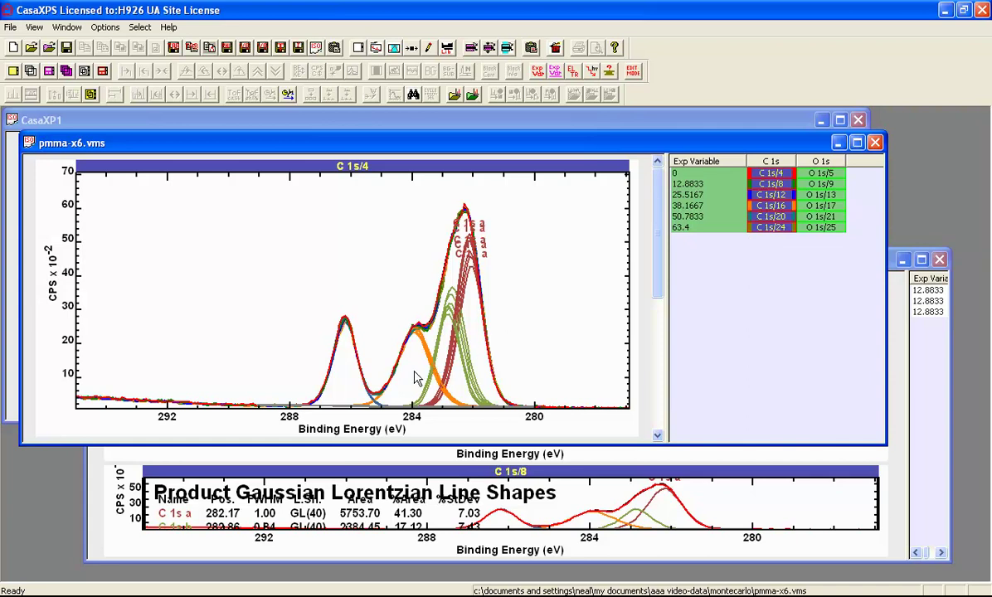
Propagate the Voigt model's regions and components with auto-fit to the six C 1s spectra, and return to the pmma-x6.vms overlay.
{"action": "left_click", "coordinate": [93, 512]}
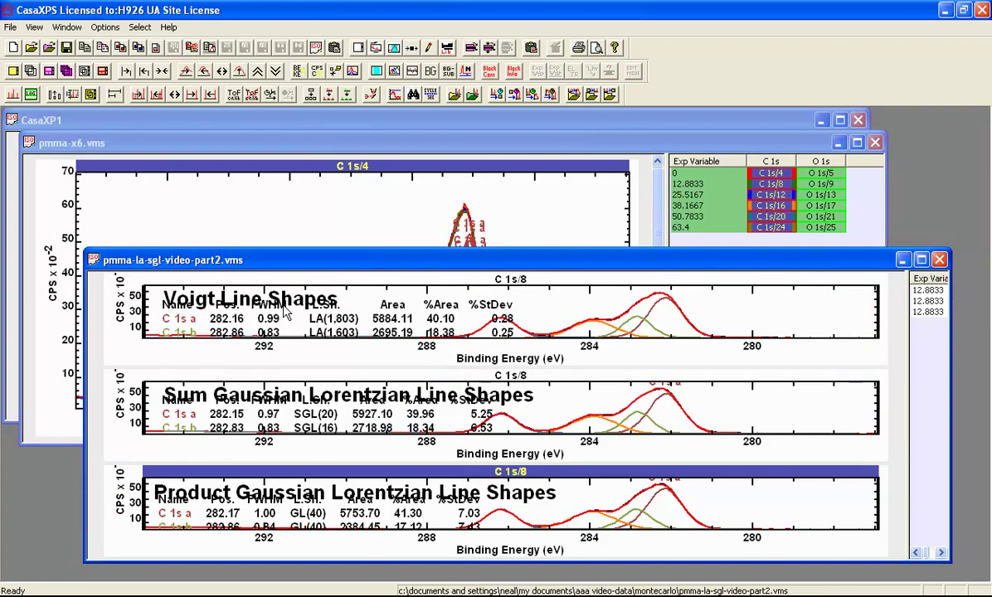
{"action": "left_click", "coordinate": [264, 284]}
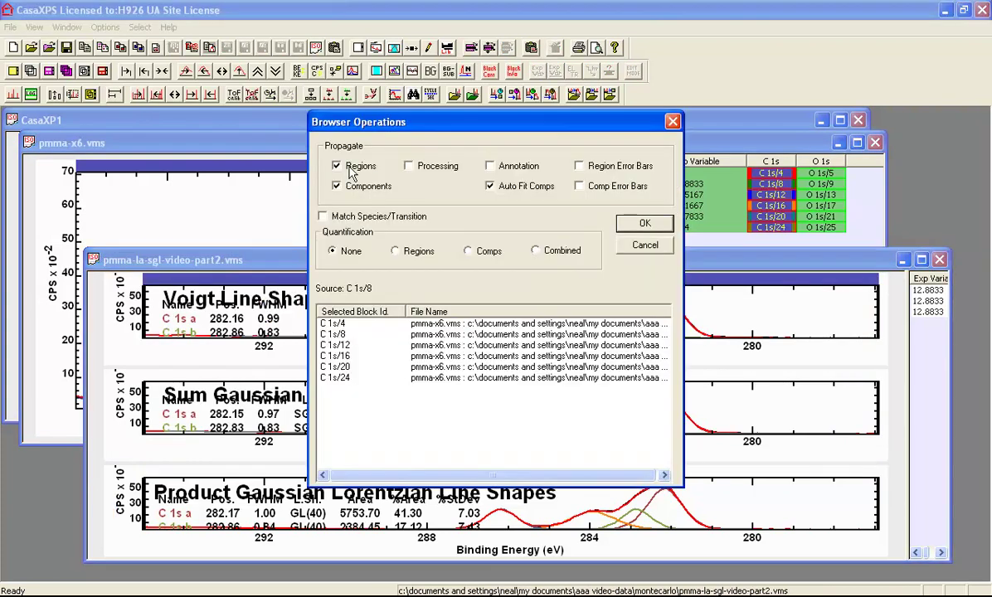
{"action": "left_click", "coordinate": [628, 221]}
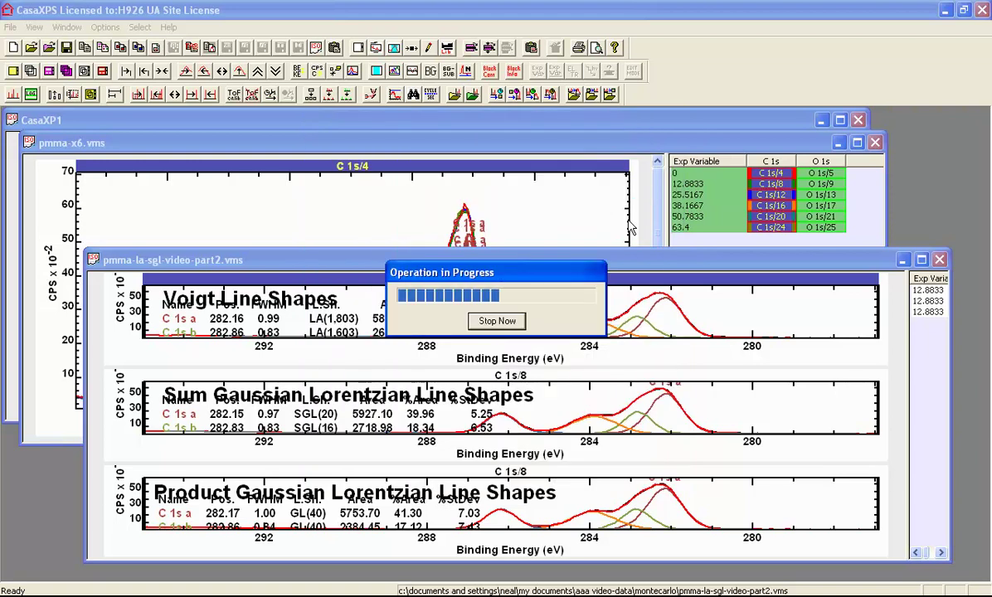
{"action": "left_click", "coordinate": [438, 142]}
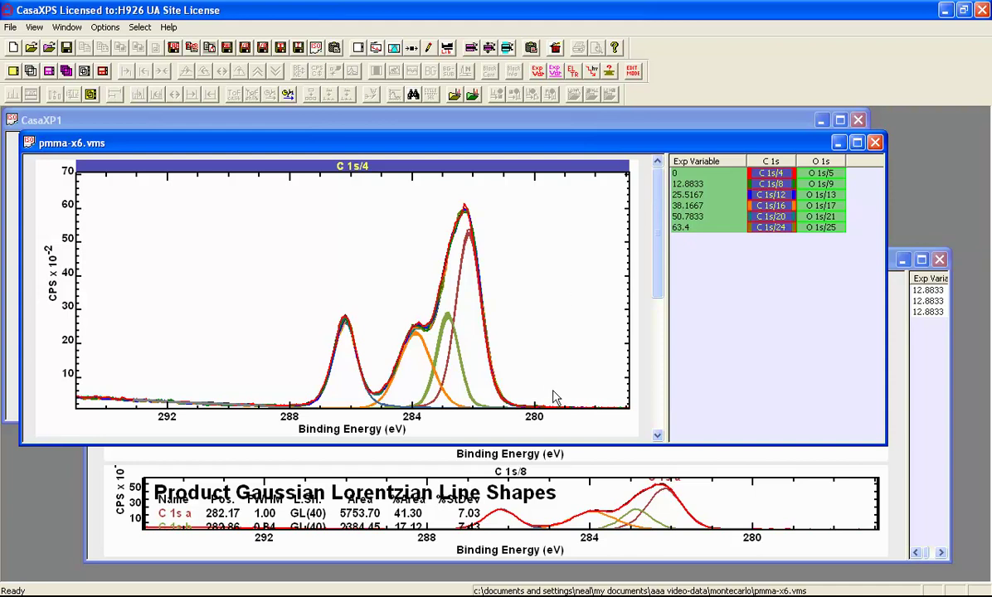
Copy the Product Gaussian Lorentzian C 1s/8 spectrum from pmma-la-sgl-video-part2.vms into a new file.
{"action": "left_click", "coordinate": [903, 383]}
{"action": "double_click", "coordinate": [652, 262]}
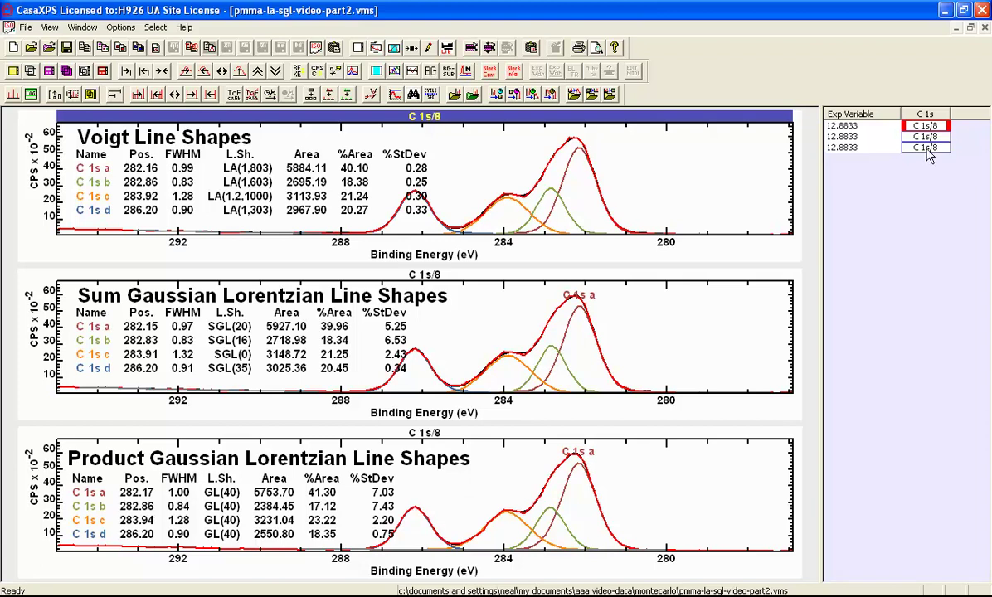
{"action": "left_click", "coordinate": [872, 147]}
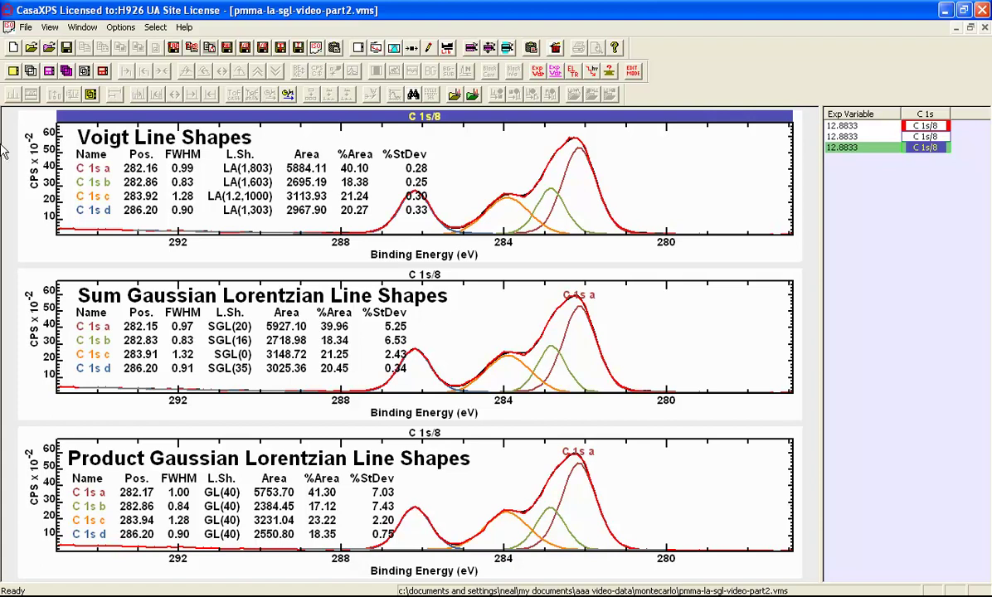
{"action": "left_click", "coordinate": [12, 48]}
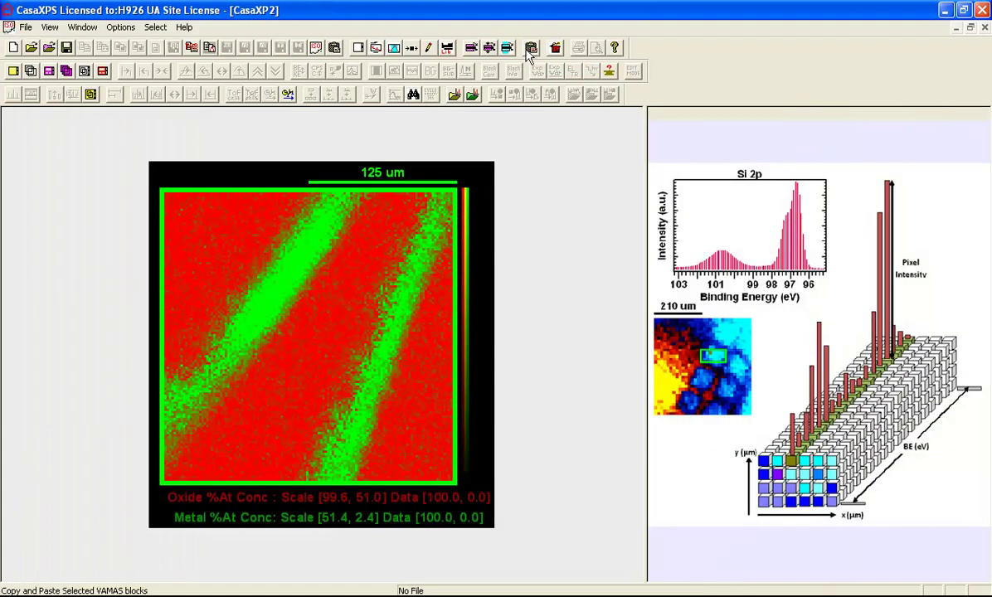
{"action": "left_click", "coordinate": [529, 48]}
{"action": "left_click", "coordinate": [658, 192]}
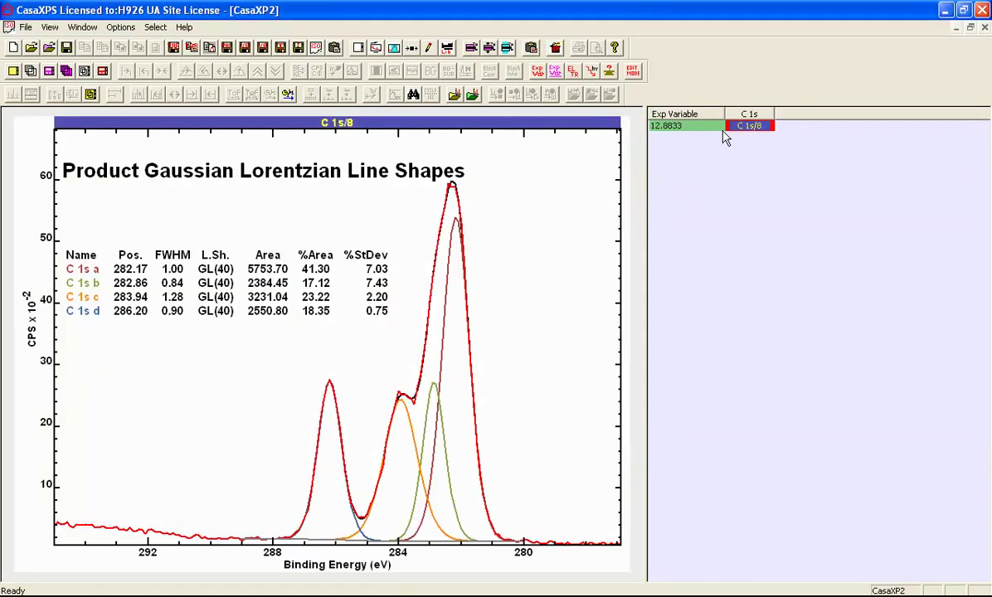
Duplicate the C 1s/8 spectrum twice within the new file, without restricting to processed data or incrementing the experimental variable.
{"action": "left_click", "coordinate": [531, 47]}
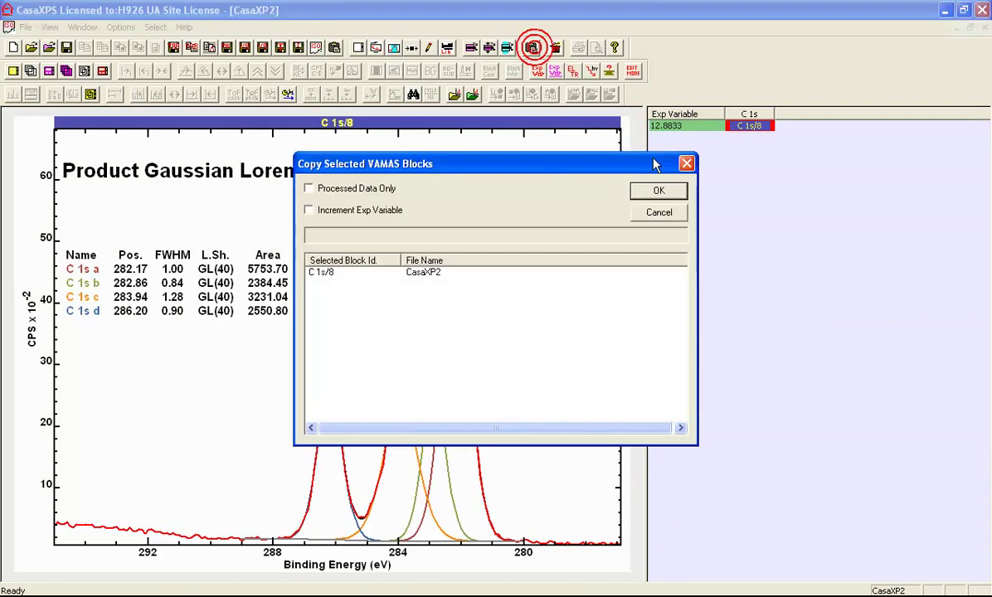
{"action": "left_click", "coordinate": [648, 194]}
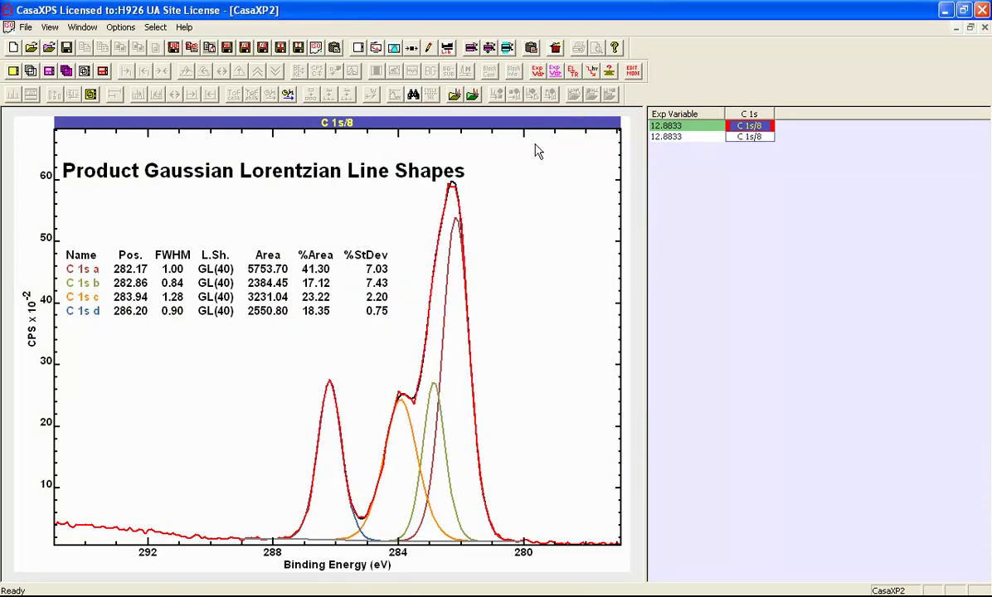
{"action": "left_click", "coordinate": [531, 48]}
{"action": "left_click", "coordinate": [657, 193]}
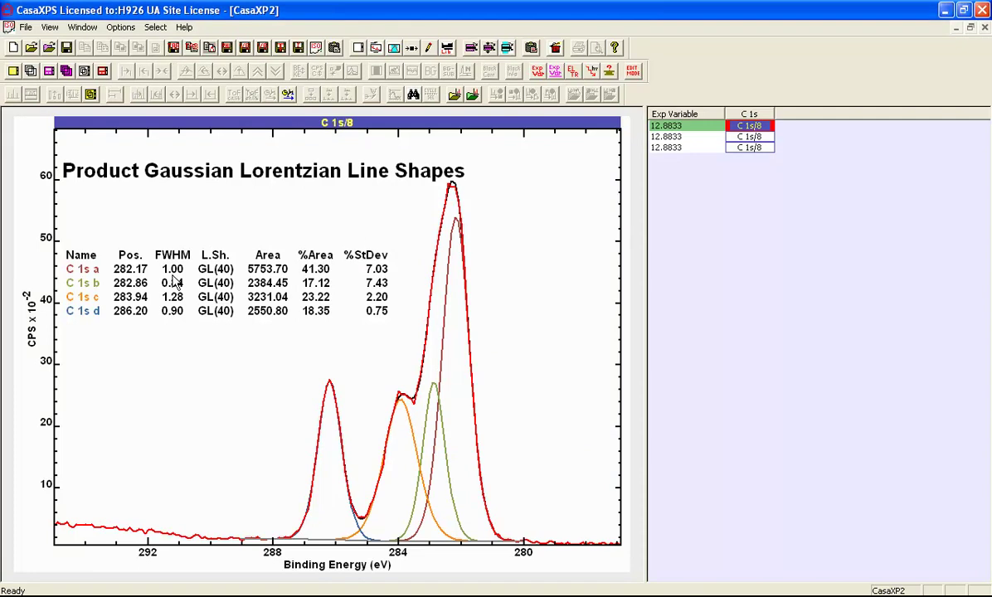
Open the component parameters of the first C 1s/8 spectrum and set the FWHM constraints of components B and C to 0.34 , 8.5.
{"action": "left_click", "coordinate": [376, 47]}
{"action": "left_click_drag", "start_coordinate": [415, 87], "coordinate": [719, 133]}
{"action": "left_click", "coordinate": [713, 158]}
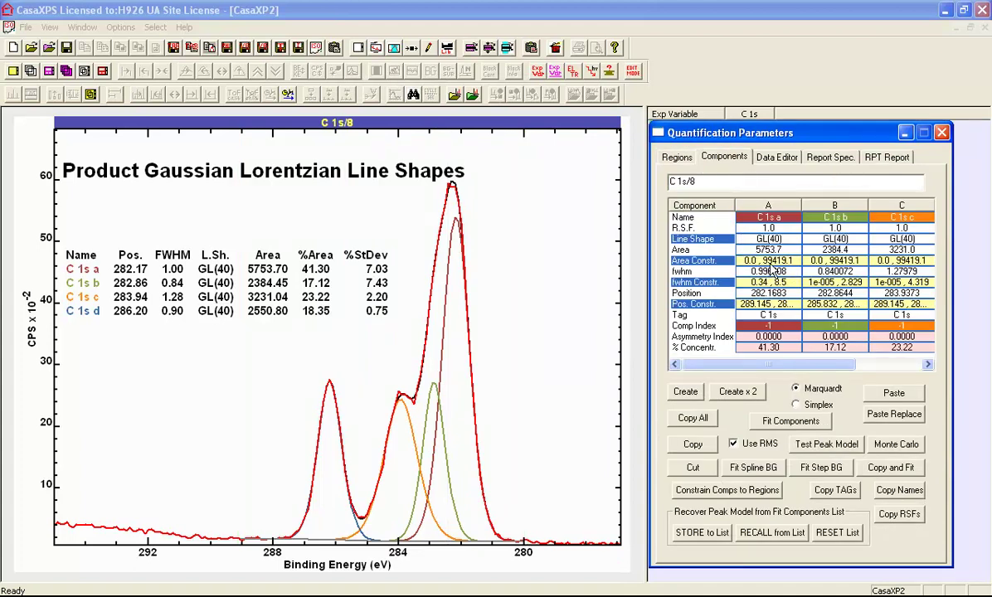
{"action": "left_click", "coordinate": [771, 271]}
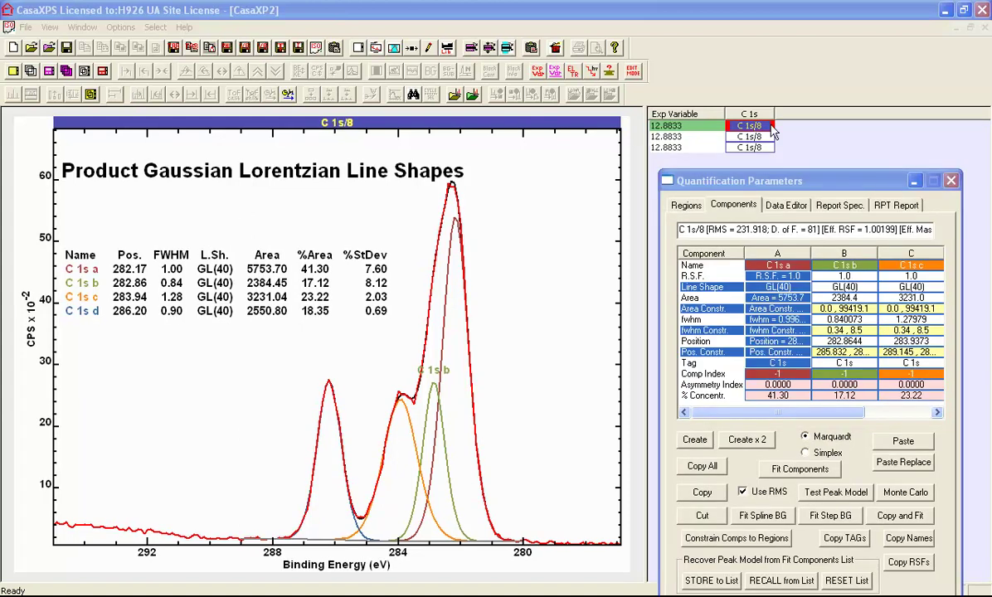
Load the tile format pmma-la-sgl-video-part2.sff for the three C 1s/8 copies without rescaling the intensity.
{"action": "left_click", "coordinate": [26, 26]}
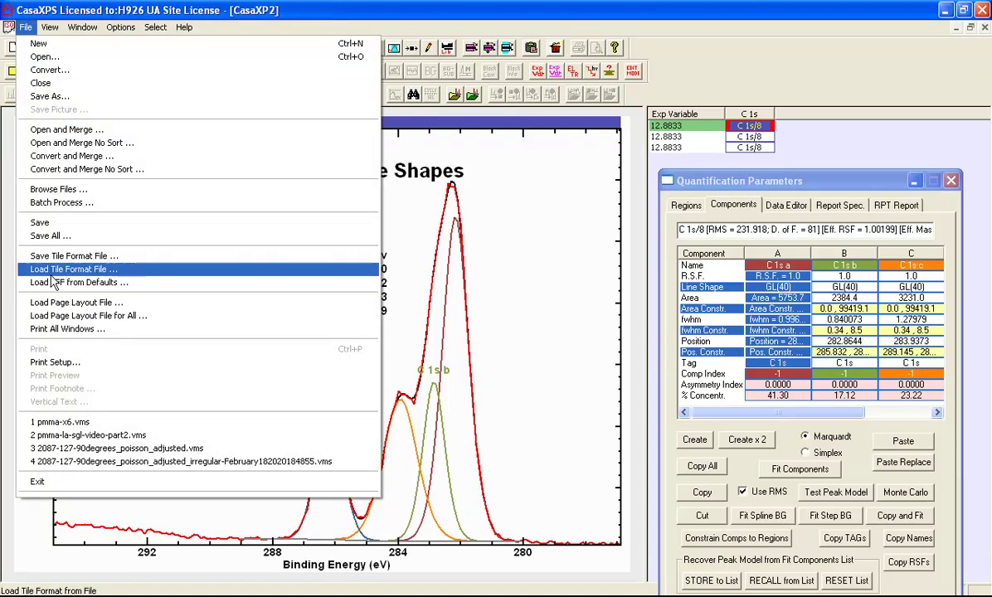
{"action": "left_click", "coordinate": [52, 269]}
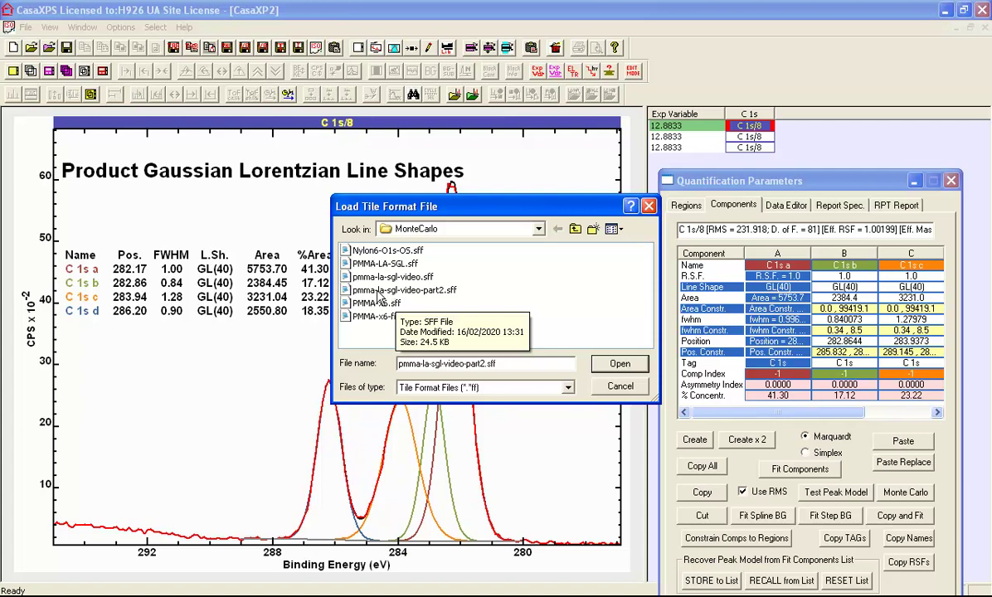
{"action": "left_click", "coordinate": [382, 290]}
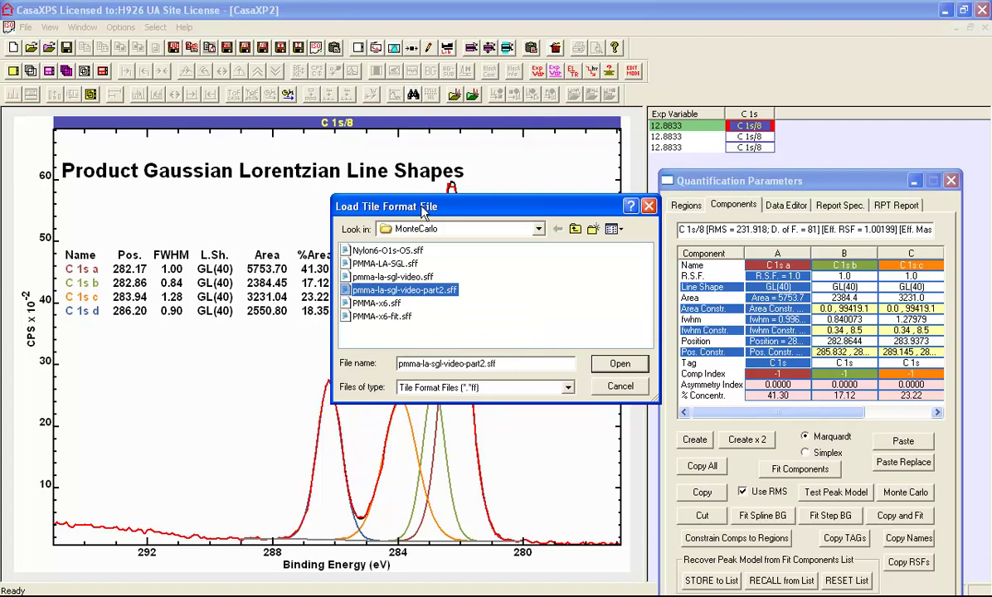
{"action": "left_click", "coordinate": [601, 364]}
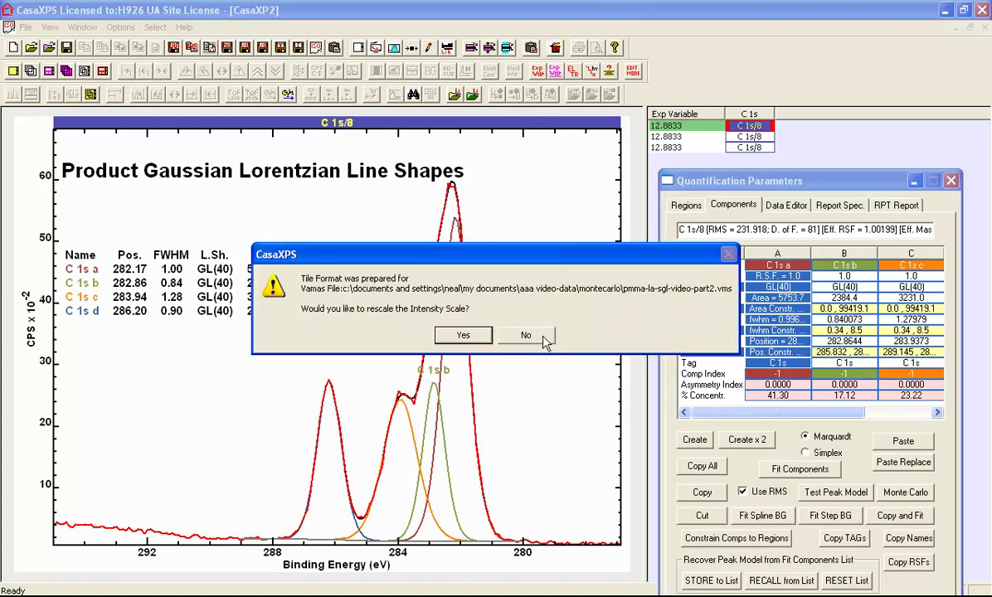
{"action": "left_click", "coordinate": [521, 334]}
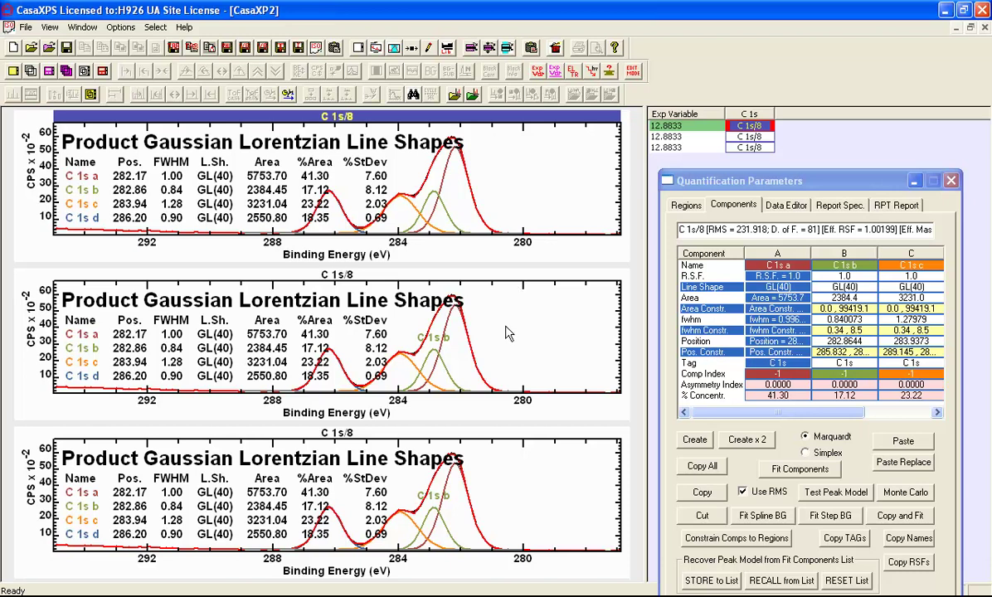
In the second C 1s/8 copy, link component B's FWHM constraint to component A by entering a, and check the resulting relation.
{"action": "left_click", "coordinate": [471, 303]}
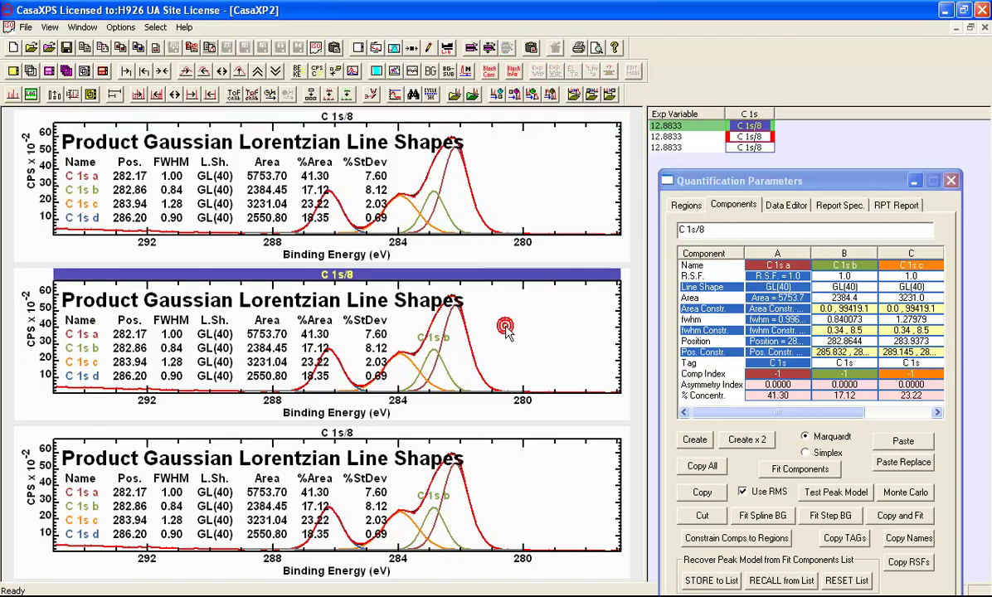
{"action": "left_click", "coordinate": [843, 336]}
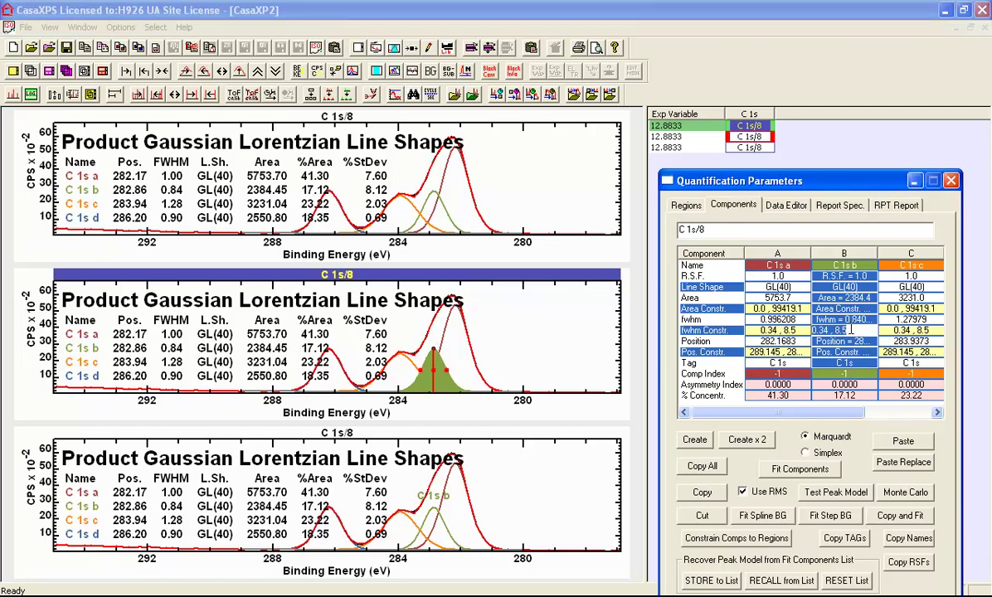
{"action": "type", "text": "a"}
{"action": "left_click", "coordinate": [830, 339]}
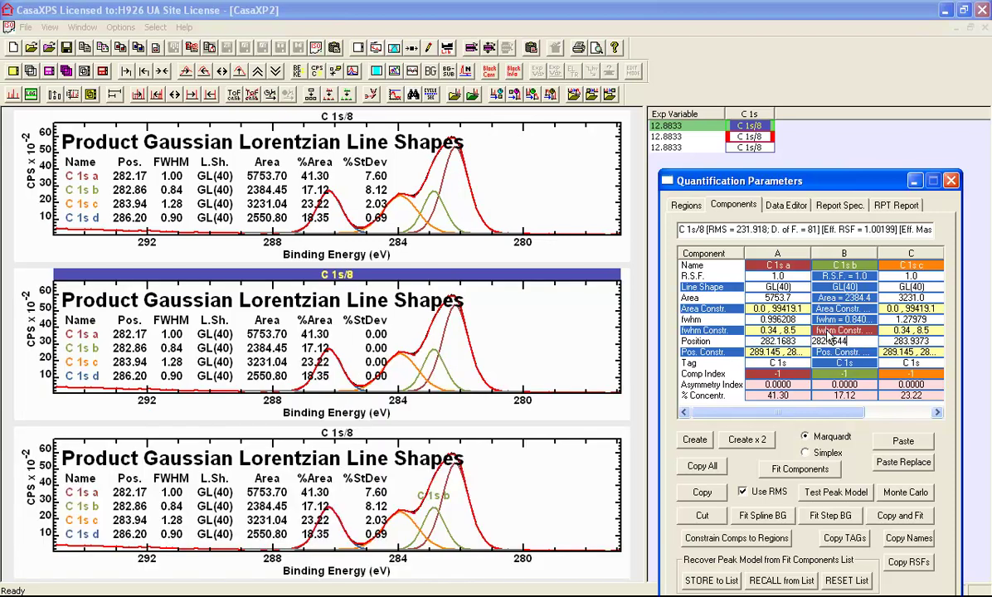
{"action": "left_click", "coordinate": [827, 332]}
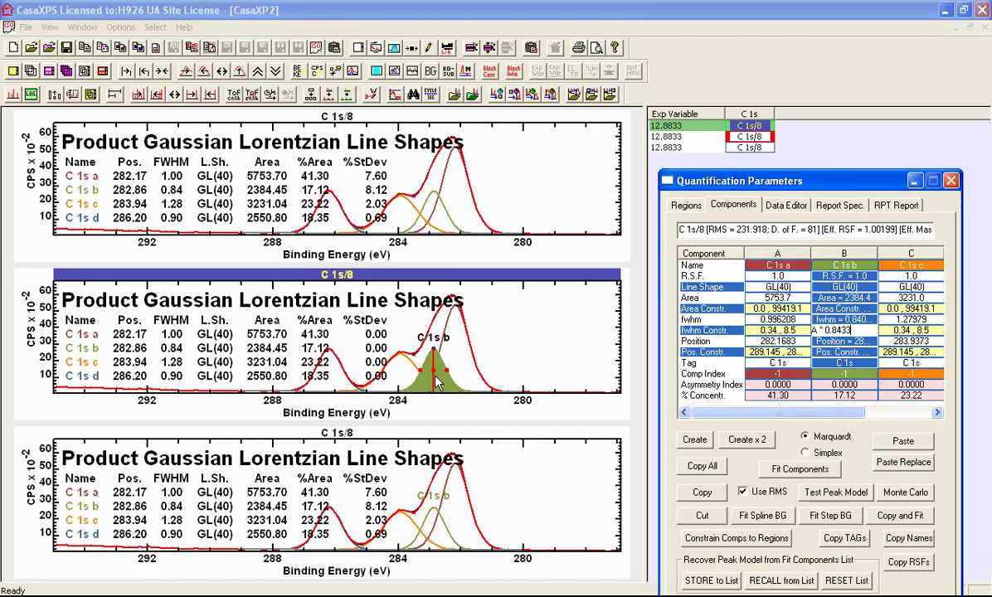
In the third C 1s/8 copy, link component B's position constraint to component A by entering a, and check the resulting relation.
{"action": "left_click", "coordinate": [531, 495]}
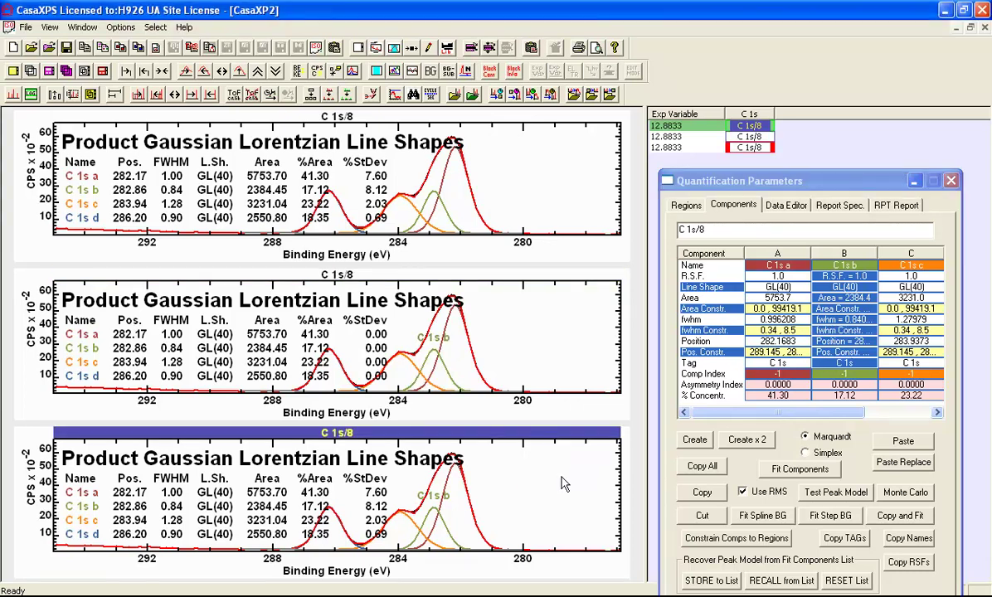
{"action": "left_click", "coordinate": [840, 350]}
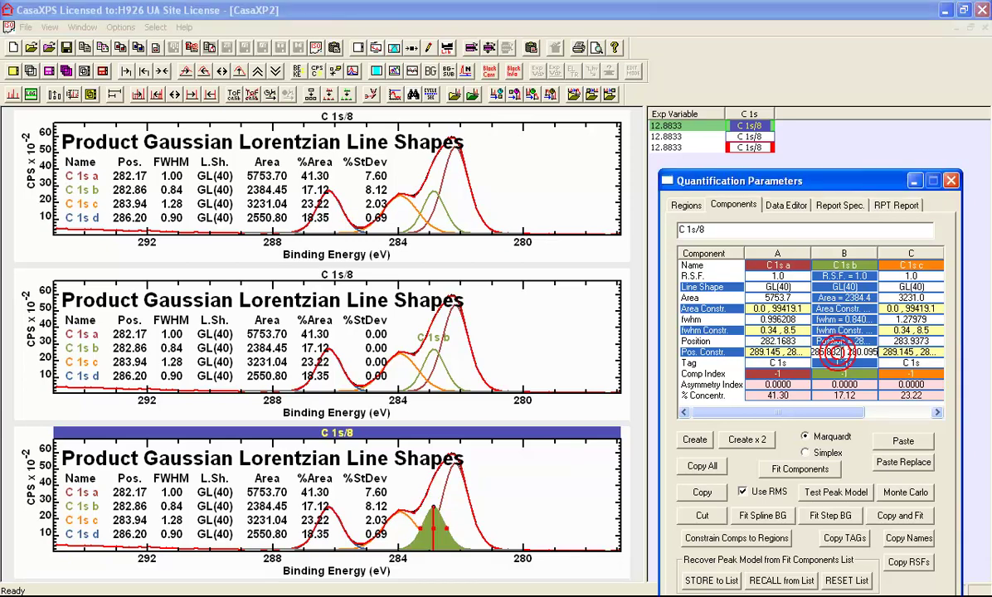
{"action": "double_click", "coordinate": [842, 352]}
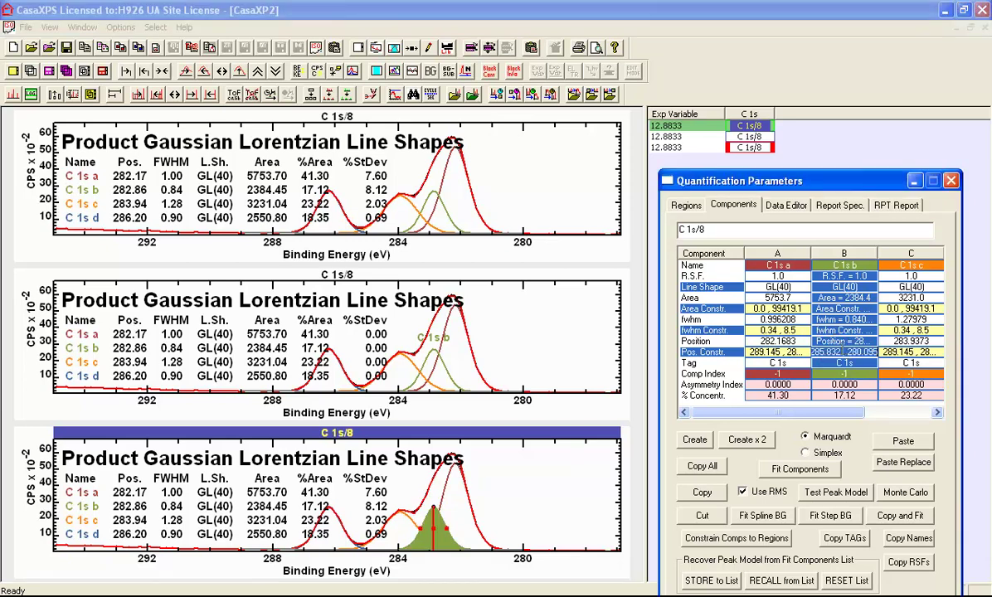
{"action": "type", "text": "a"}
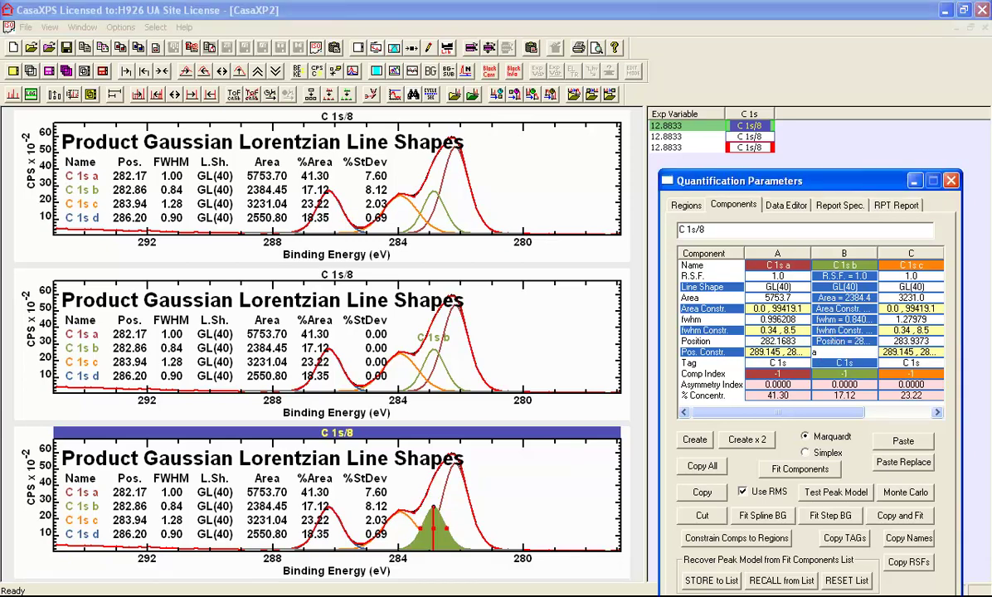
{"action": "key", "text": "Return"}
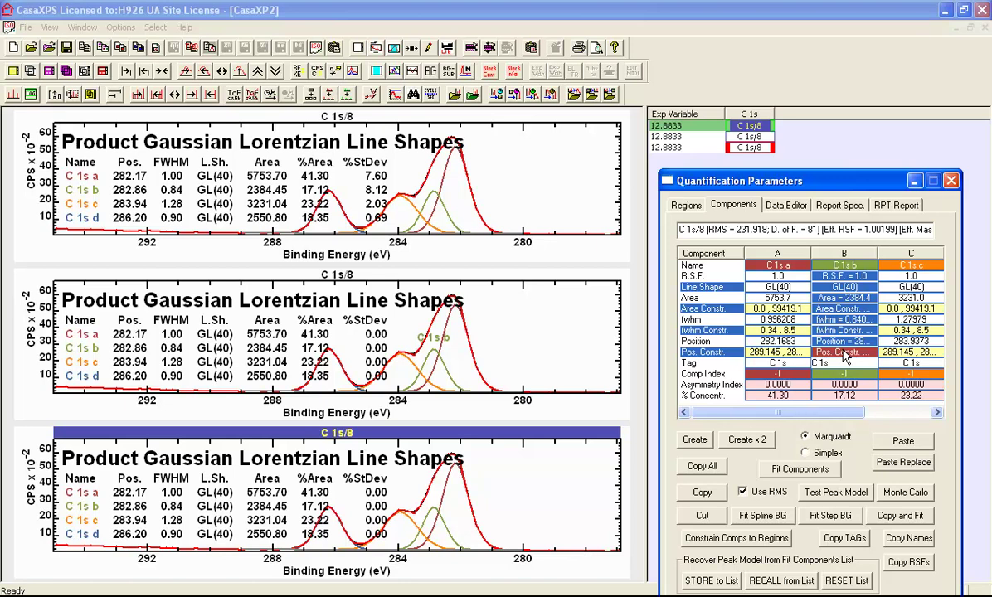
{"action": "left_click", "coordinate": [844, 355]}
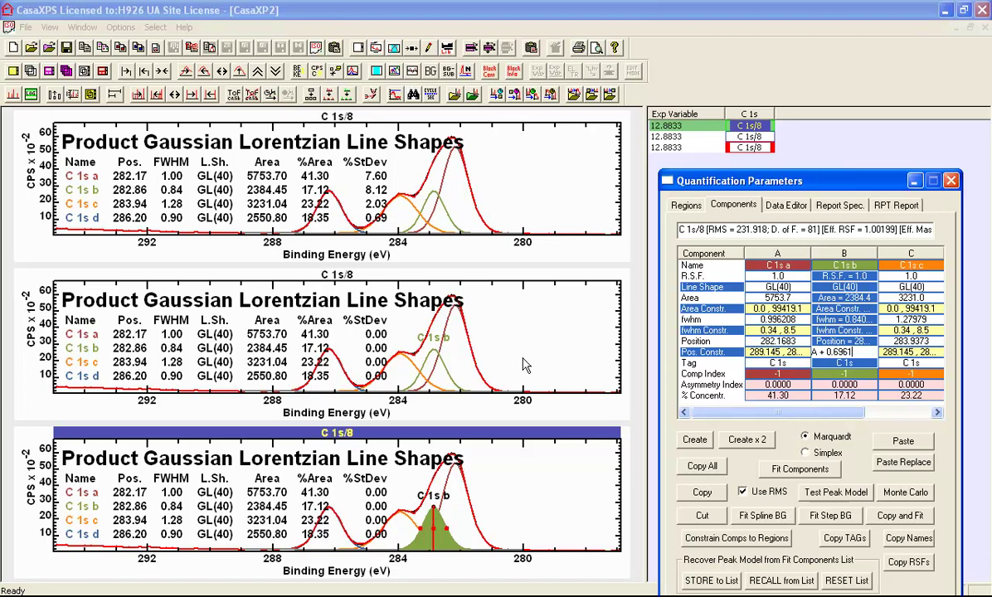
Calculate only the component error bars for the second and third C 1s/8 copies, and review component B's FWHM constraint.
{"action": "left_click", "coordinate": [749, 137]}
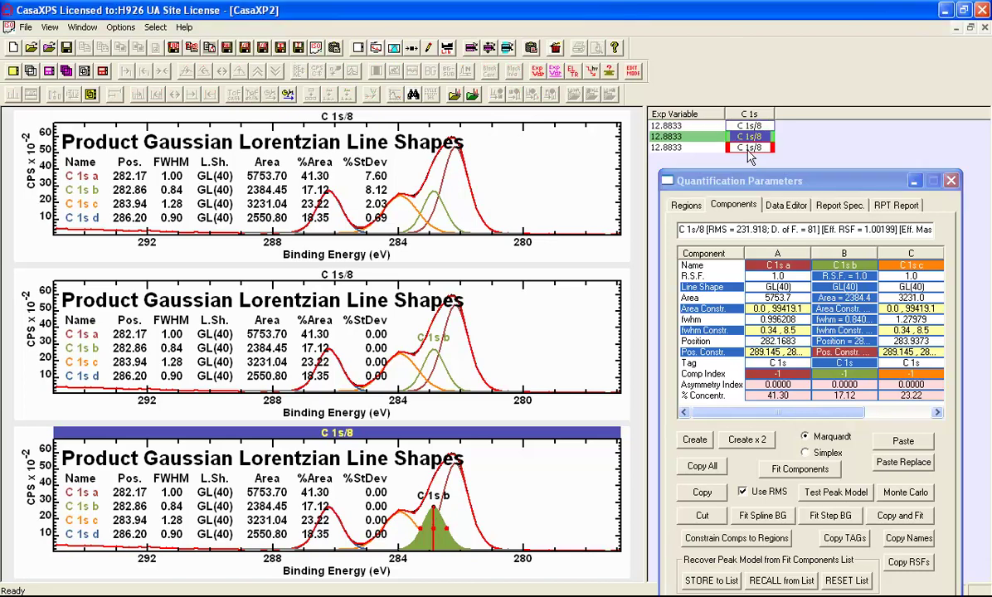
{"action": "left_click_drag", "start_coordinate": [749, 137], "coordinate": [749, 148]}
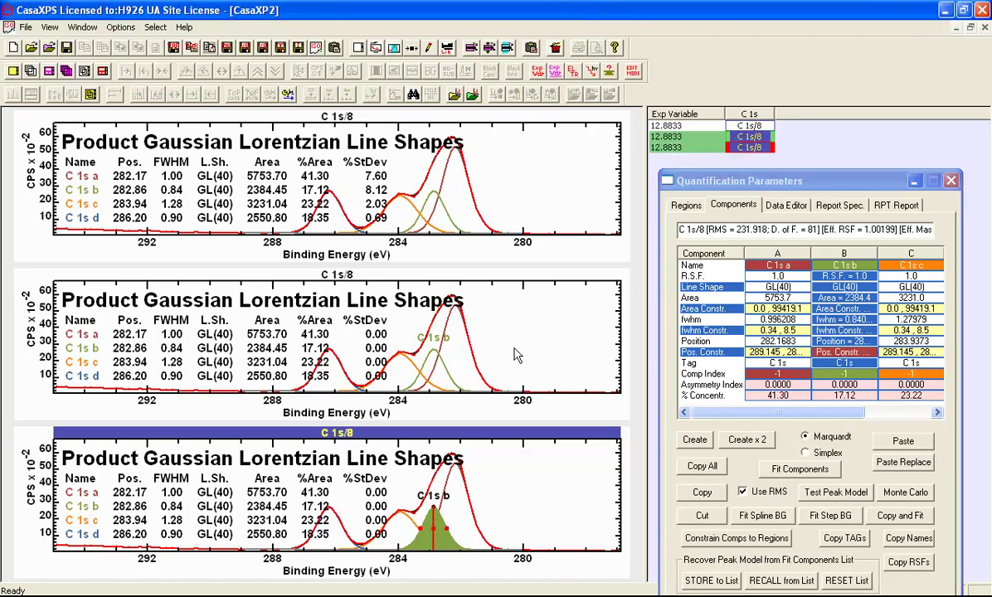
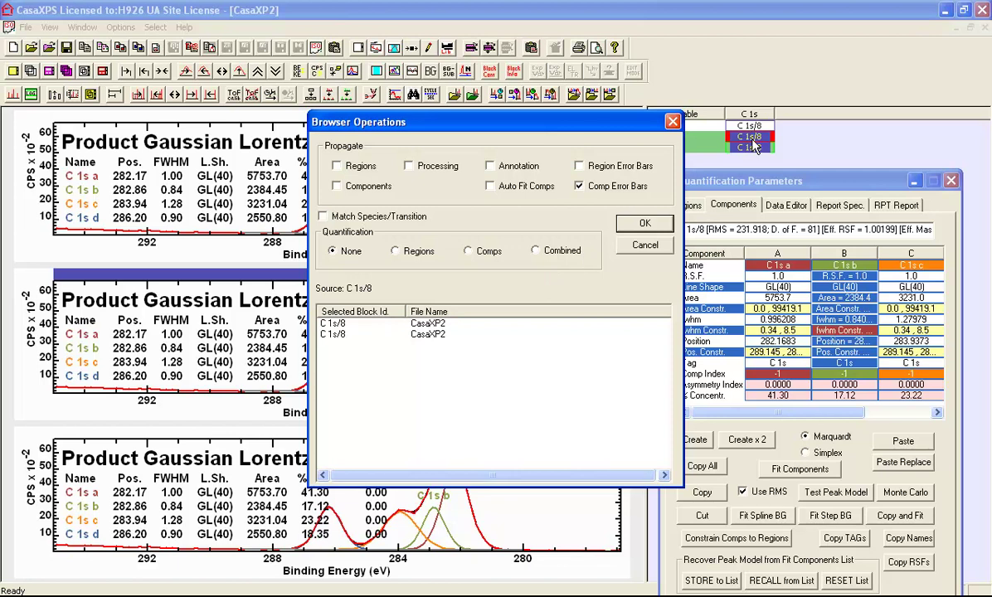
{"action": "left_click", "coordinate": [639, 224]}
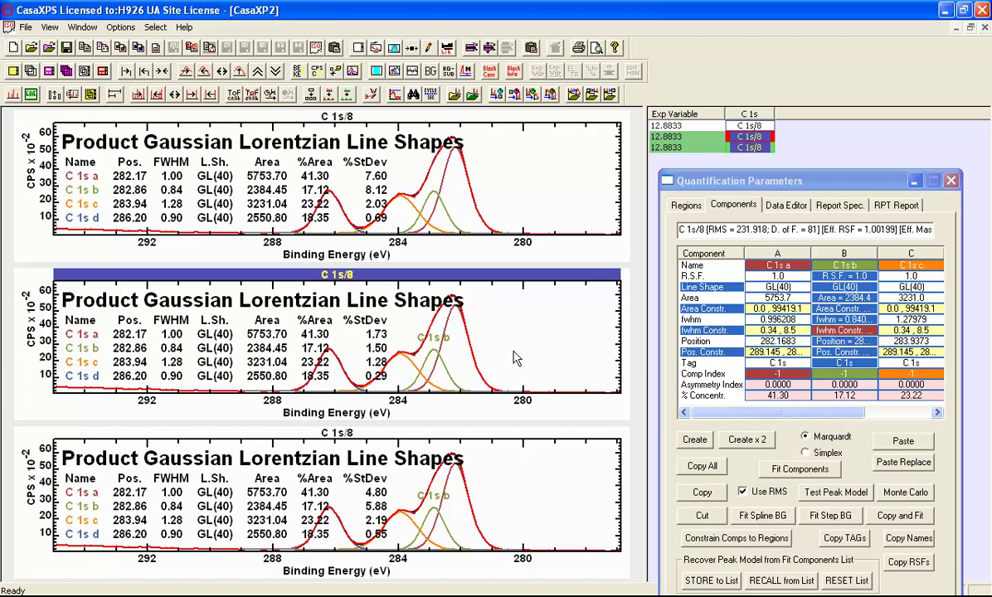
{"action": "left_click", "coordinate": [827, 331]}
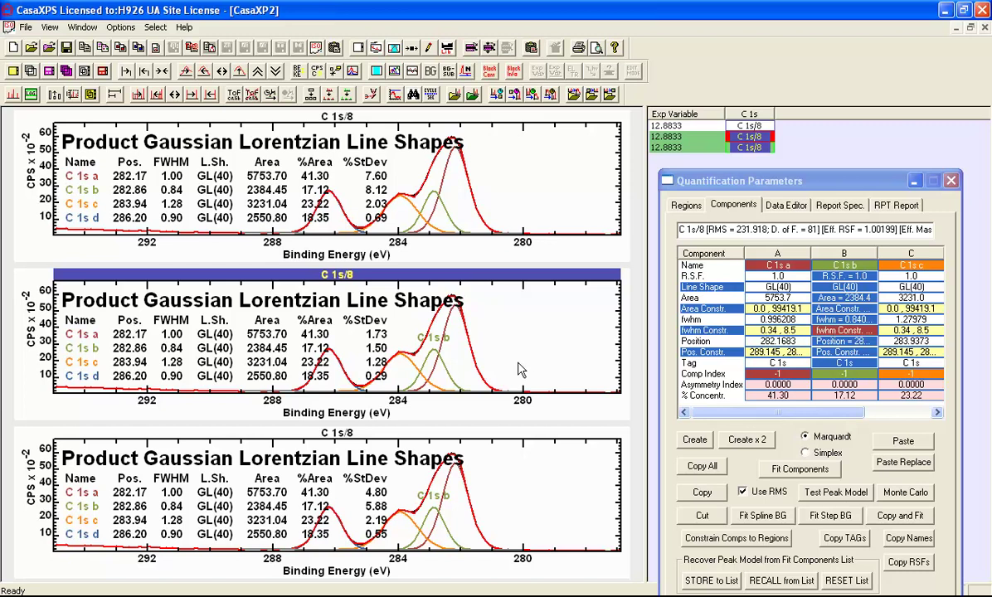